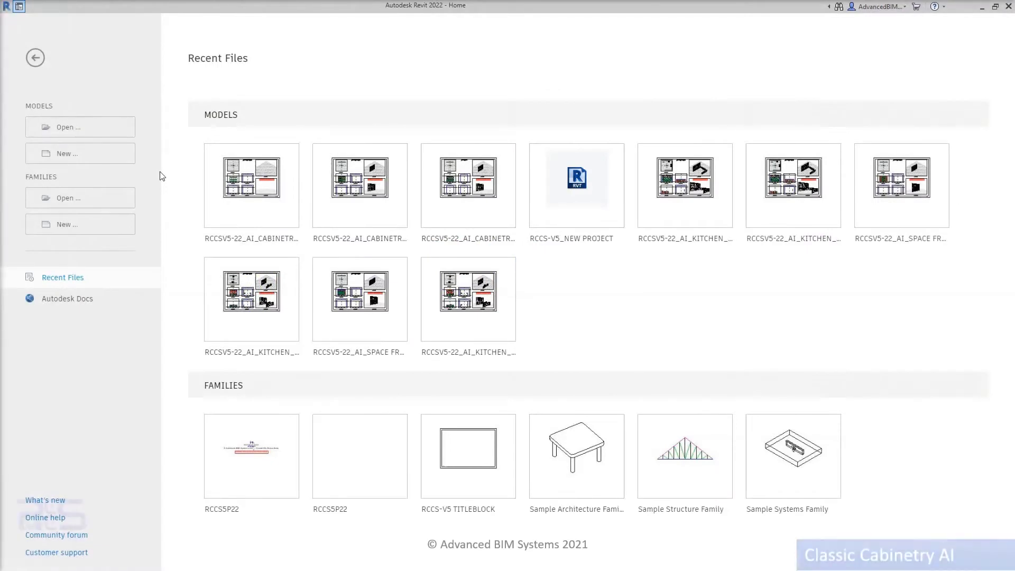
Create a project from the Architectural Template and generate a new RCCS-V5 project, leaving only its project sheet open
{"action": "left_click", "coordinate": [112, 160]}
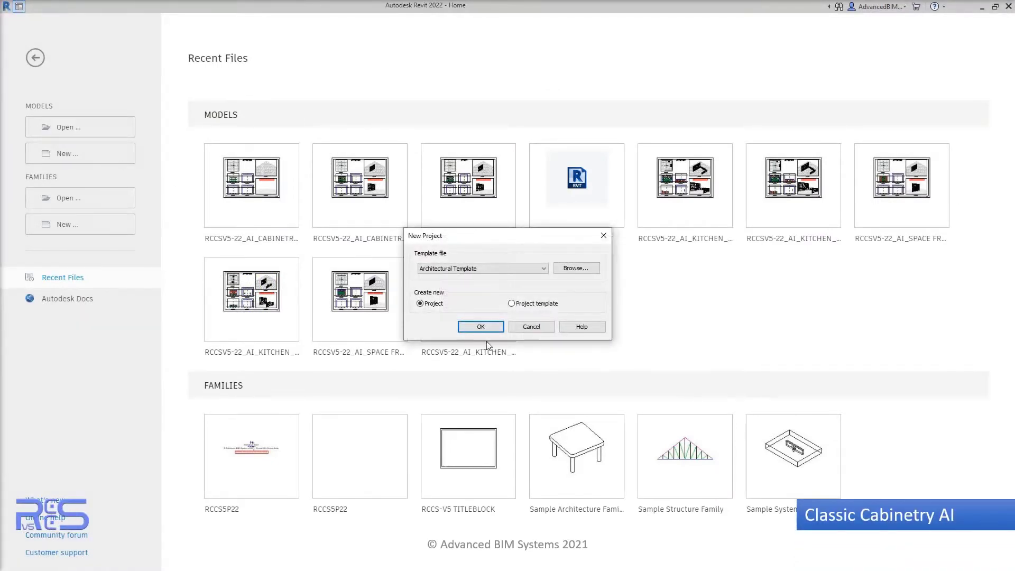
{"action": "left_click", "coordinate": [481, 327]}
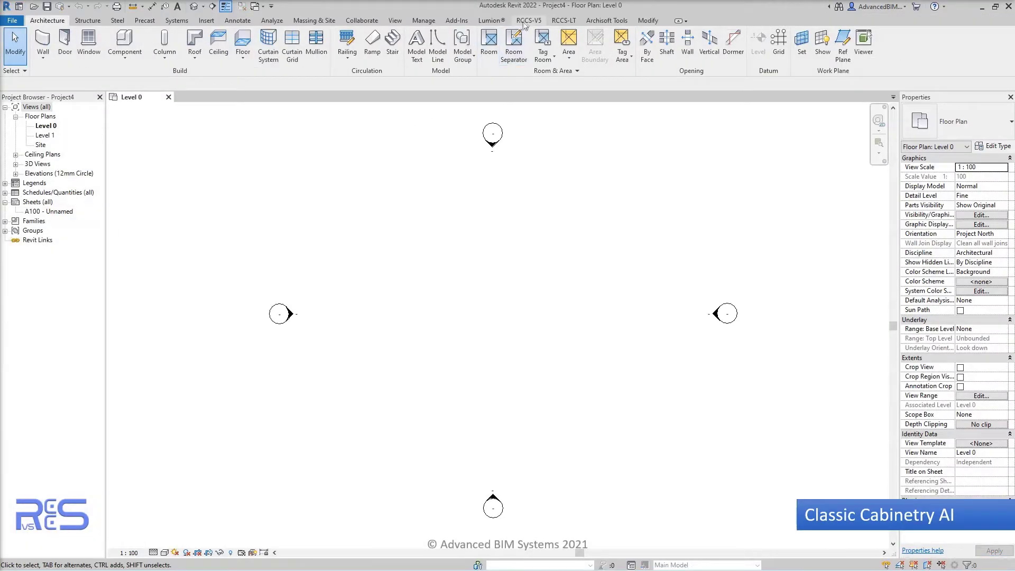
{"action": "left_click", "coordinate": [526, 22]}
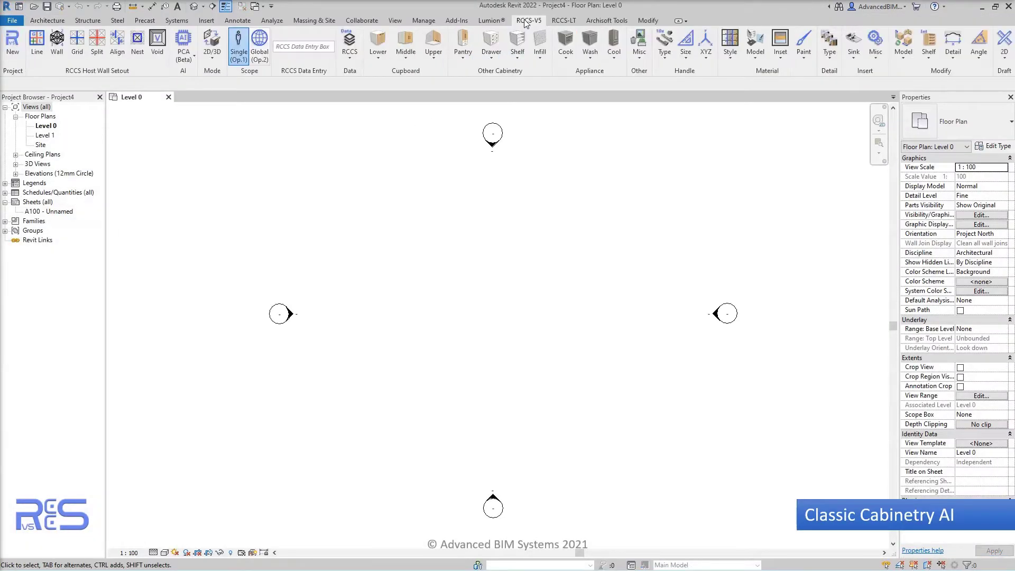
{"action": "left_click", "coordinate": [13, 50]}
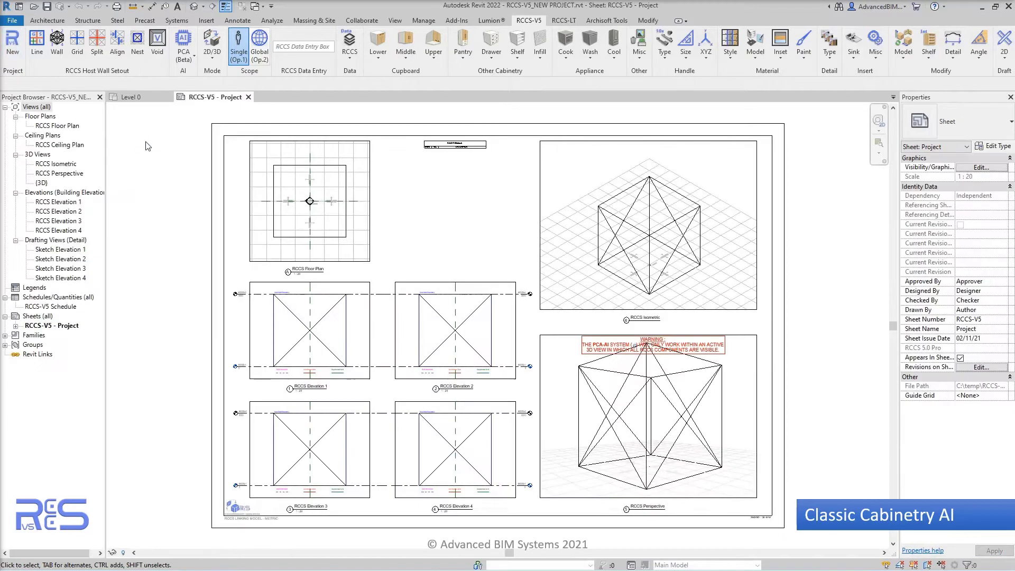
{"action": "left_click", "coordinate": [168, 97]}
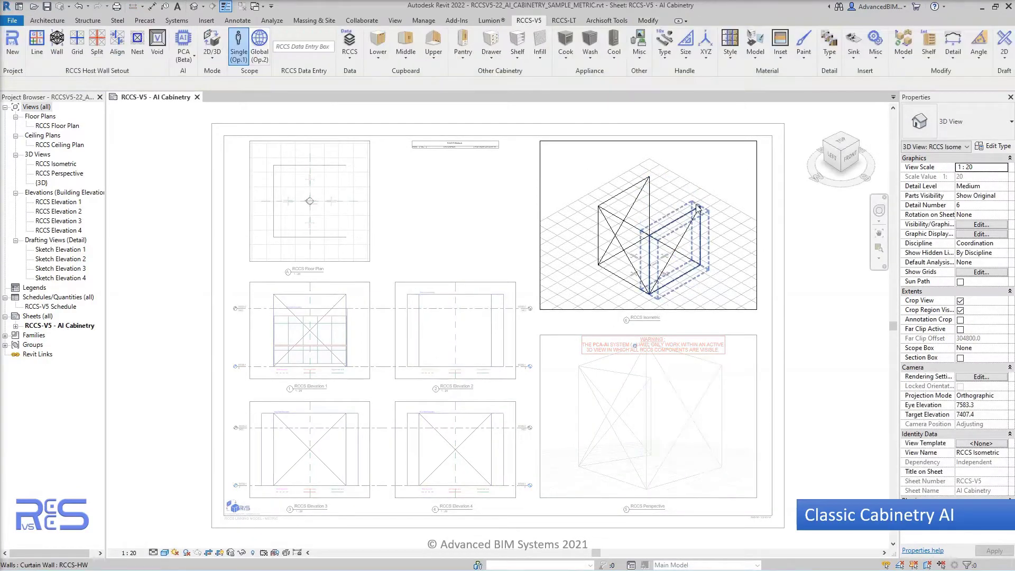
Delete two host walls in the RCCS Isometric viewport, keeping only the host wall shown in Elevation 1
{"action": "left_click", "coordinate": [703, 274]}
{"action": "key", "text": "Delete"}
{"action": "left_click", "coordinate": [657, 294]}
{"action": "key", "text": "Delete"}
{"action": "double_click", "coordinate": [430, 252]}
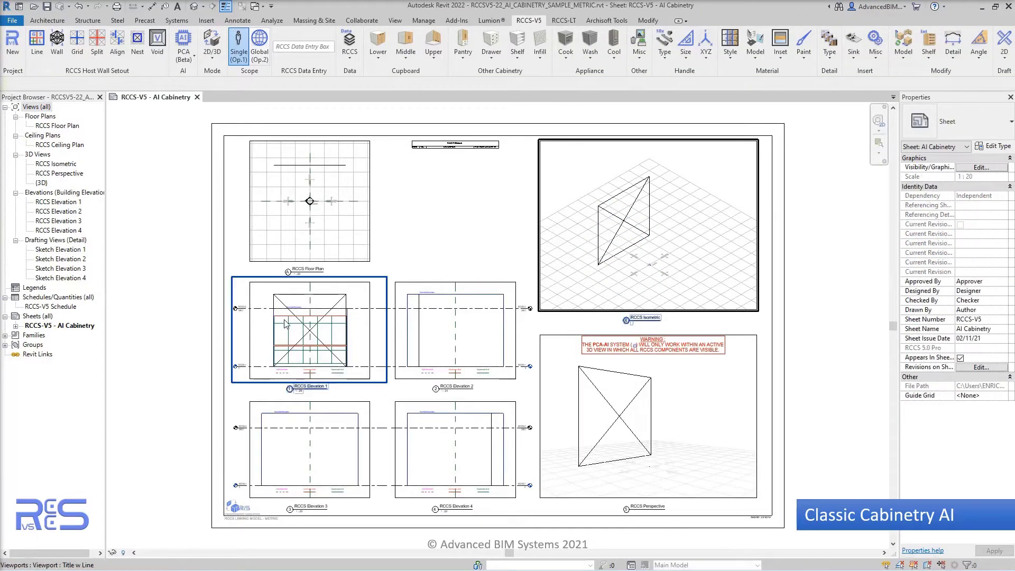
Activate the RCCS Elevation 1 viewport and align the host wall's top edge to the RCCS-2 level
{"action": "scroll", "coordinate": [283, 320], "scroll_direction": "up", "scroll_amount": 6}
{"action": "double_click", "coordinate": [220, 241]}
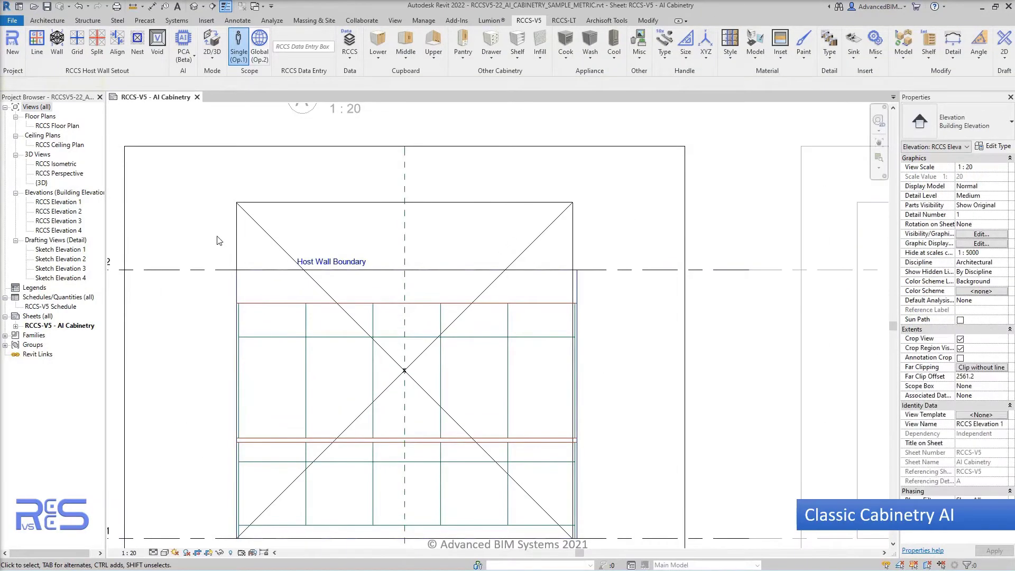
{"action": "left_click", "coordinate": [117, 43]}
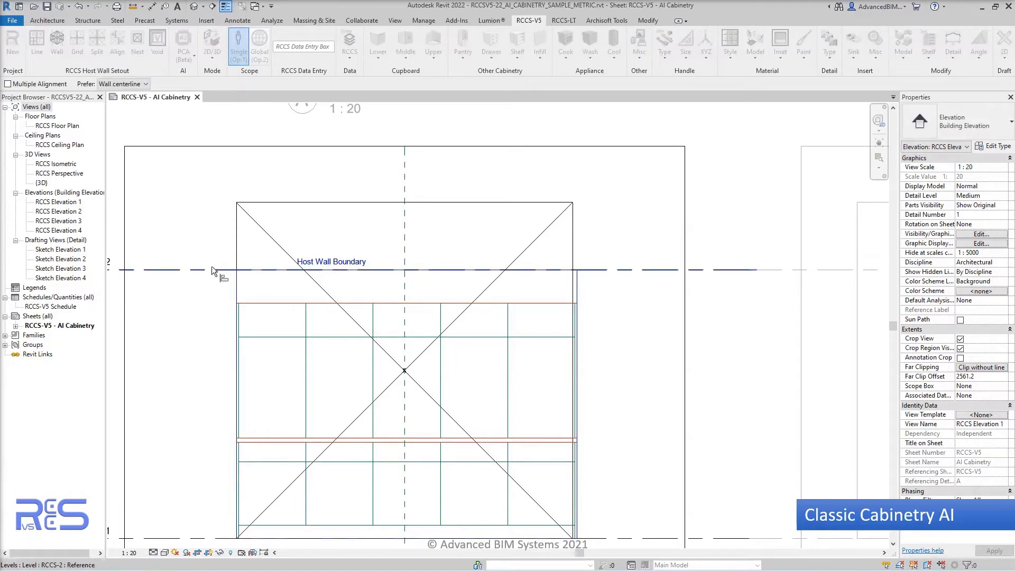
{"action": "left_click", "coordinate": [287, 202]}
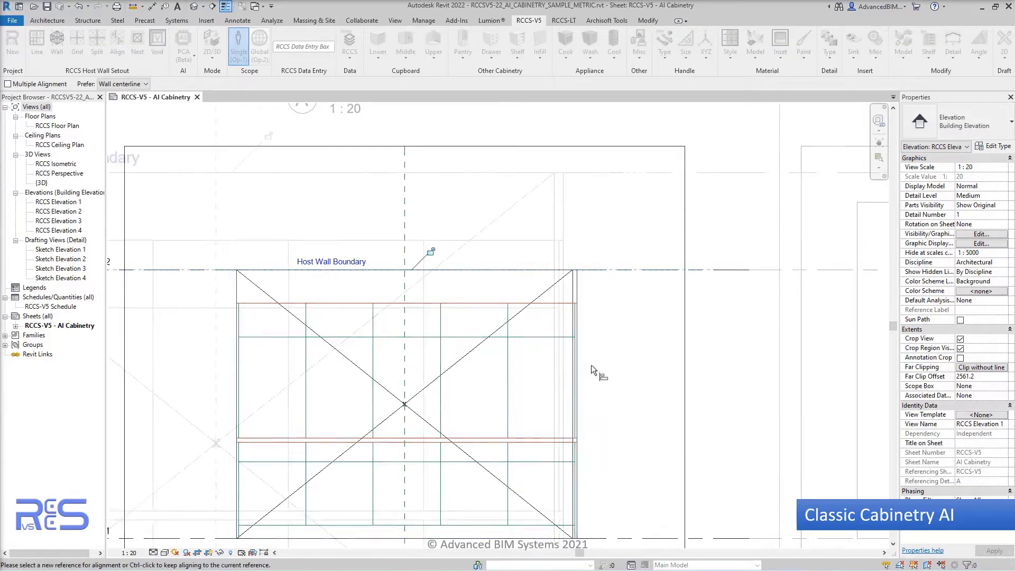
Align the host wall's right edge to the right-hand line of the sketched host wall boundary
{"action": "scroll", "coordinate": [591, 365], "scroll_direction": "up", "scroll_amount": 4}
{"action": "left_click", "coordinate": [560, 211]}
{"action": "left_click", "coordinate": [552, 210]}
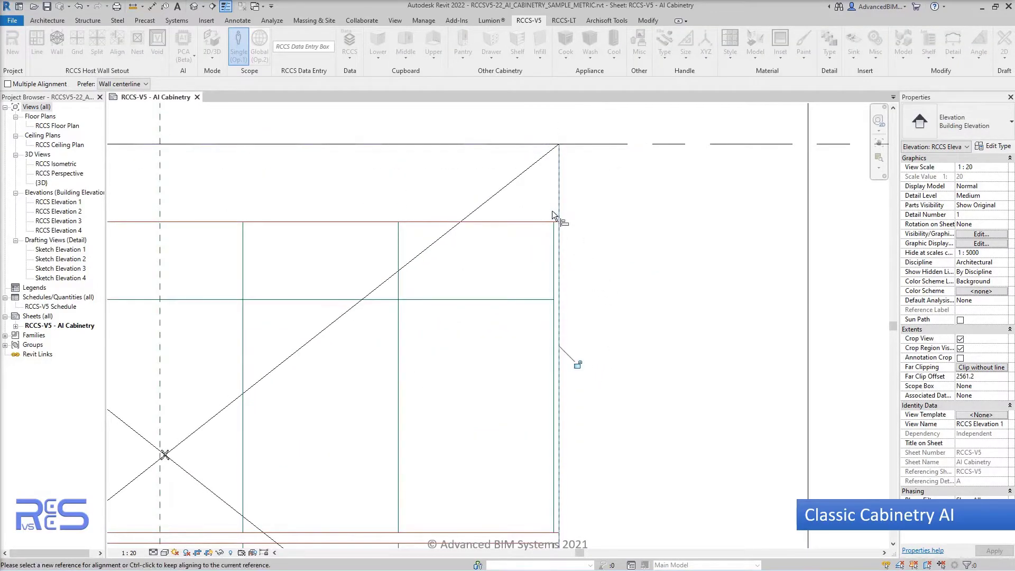
{"action": "key", "text": "Escape"}
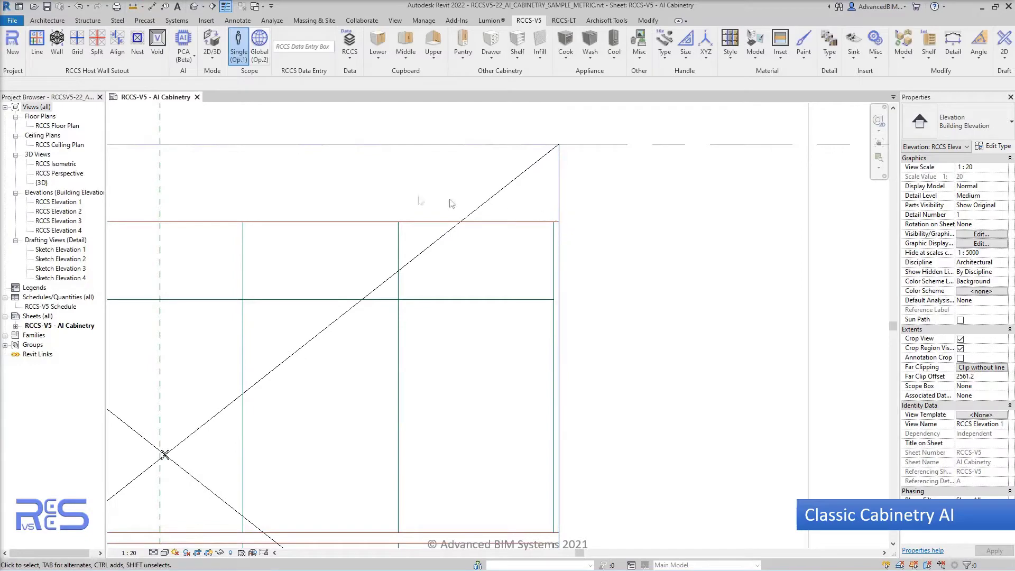
Place continuous horizontal curtain grid lines across all segments along the red sketch lines of the host wall
{"action": "left_click", "coordinate": [77, 43]}
{"action": "scroll", "coordinate": [373, 268], "scroll_direction": "down", "scroll_amount": 4}
{"action": "scroll", "coordinate": [265, 240], "scroll_direction": "up", "scroll_amount": 6}
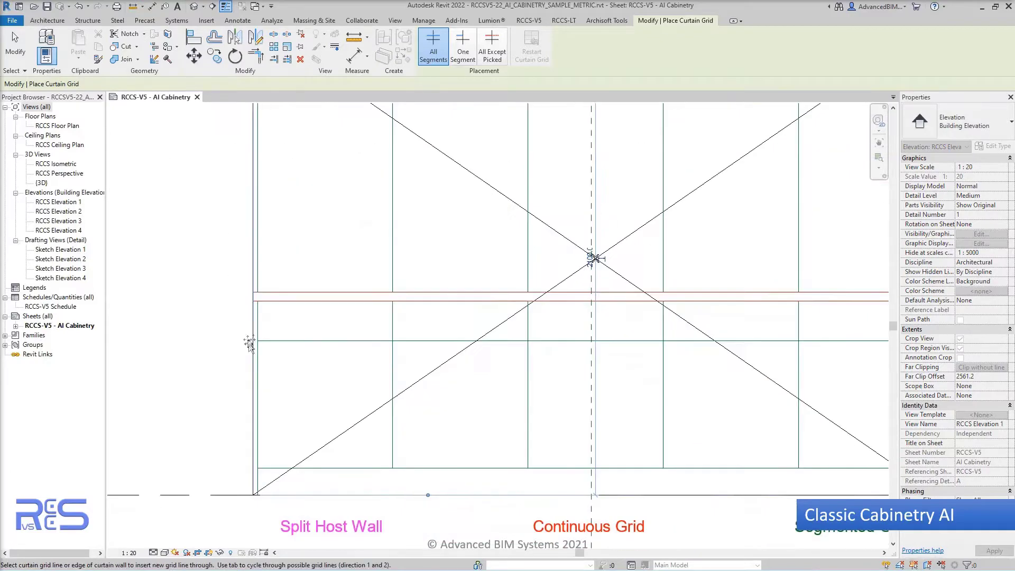
{"action": "scroll", "coordinate": [243, 317], "scroll_direction": "up", "scroll_amount": 3}
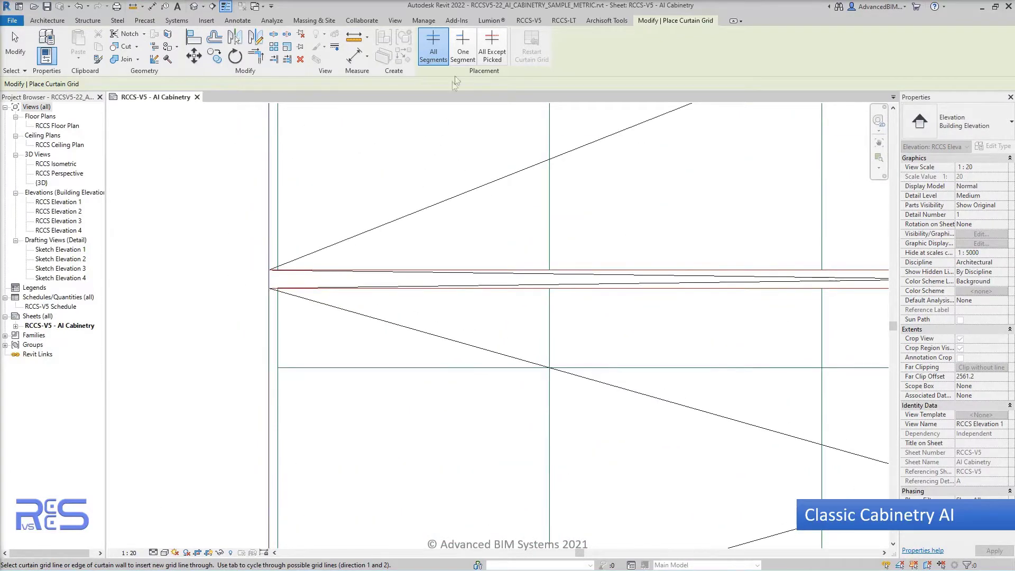
Add one-segment vertical curtain grid lines along the left and right end panels of the lower cabinet row
{"action": "left_click", "coordinate": [462, 52]}
{"action": "scroll", "coordinate": [370, 343], "scroll_direction": "down", "scroll_amount": 3, "text": "ctrl"}
{"action": "scroll", "coordinate": [282, 524], "scroll_direction": "up", "scroll_amount": 3}
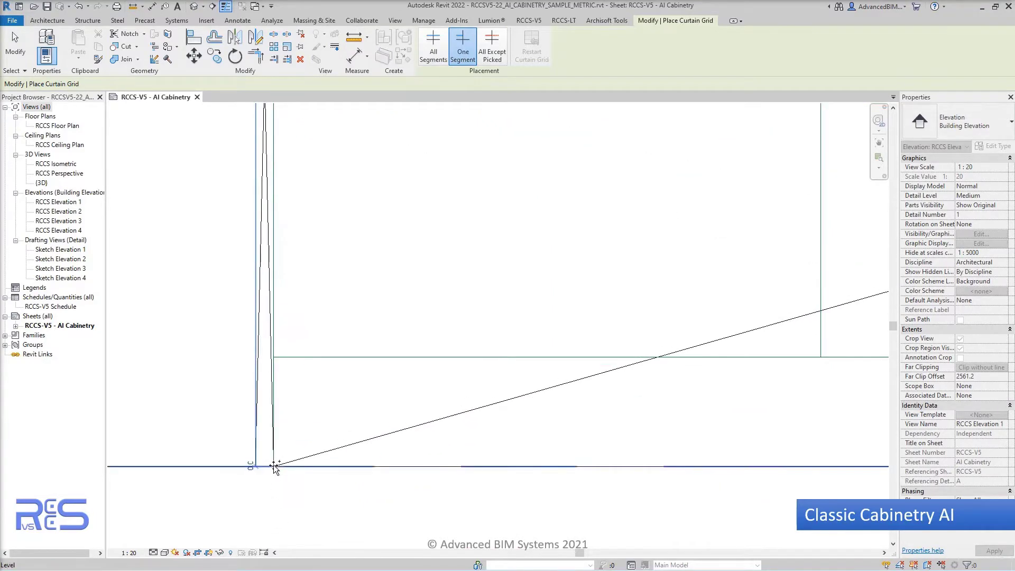
{"action": "scroll", "coordinate": [196, 451], "scroll_direction": "down", "scroll_amount": 4}
{"action": "middle_click_drag", "start_coordinate": [726, 507], "coordinate": [252, 500]}
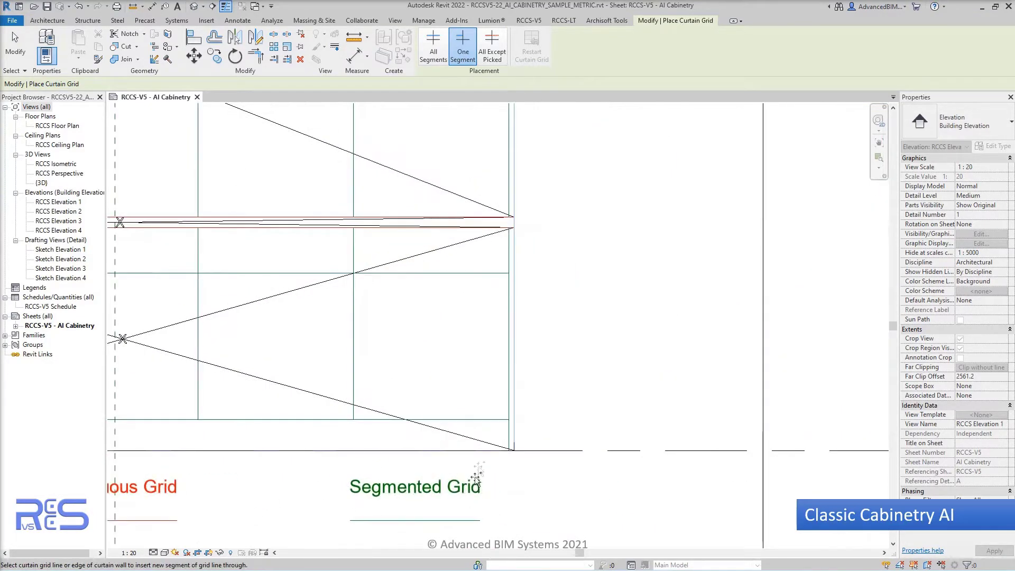
{"action": "scroll", "coordinate": [503, 453], "scroll_direction": "up", "scroll_amount": 5}
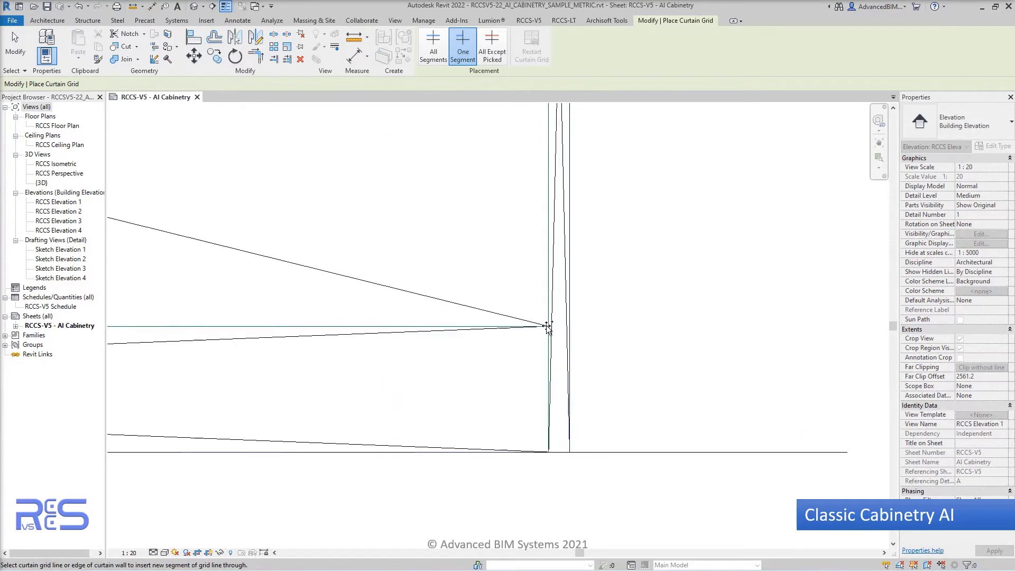
Add one-segment horizontal curtain grid lines at the kickboard and upper sketch lines of the lower cabinet row
{"action": "scroll", "coordinate": [606, 446], "scroll_direction": "down", "scroll_amount": 4}
{"action": "middle_click_drag", "start_coordinate": [504, 422], "coordinate": [503, 516]}
{"action": "scroll", "coordinate": [571, 268], "scroll_direction": "up", "scroll_amount": 4}
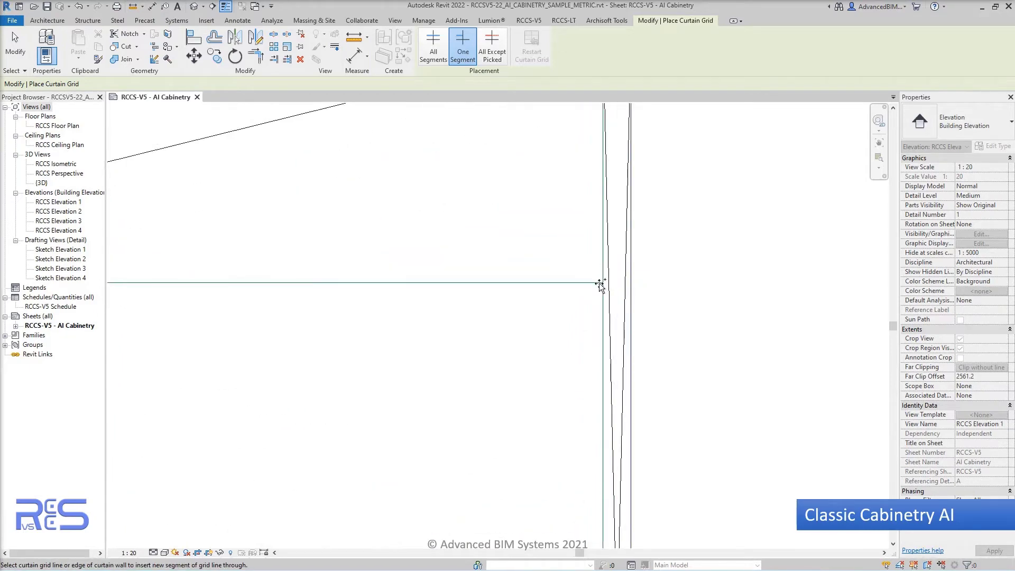
{"action": "scroll", "coordinate": [603, 284], "scroll_direction": "down", "scroll_amount": 3}
{"action": "scroll", "coordinate": [618, 274], "scroll_direction": "up", "scroll_amount": 2}
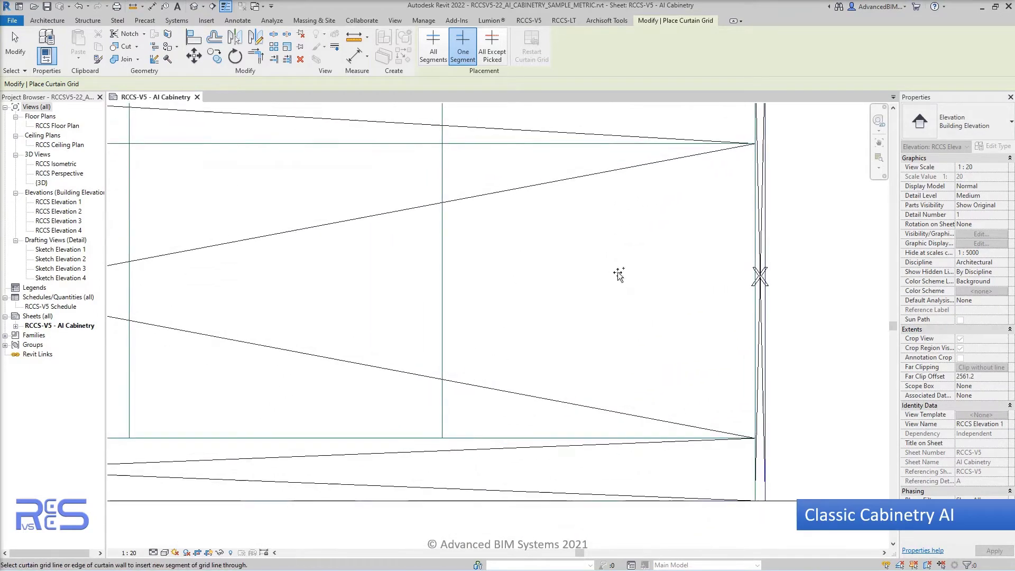
Add one-segment vertical curtain grid lines at the two sketched divisions right of centre in the lower cabinet row
{"action": "left_click", "coordinate": [442, 437]}
{"action": "middle_click_drag", "start_coordinate": [259, 415], "coordinate": [578, 385]}
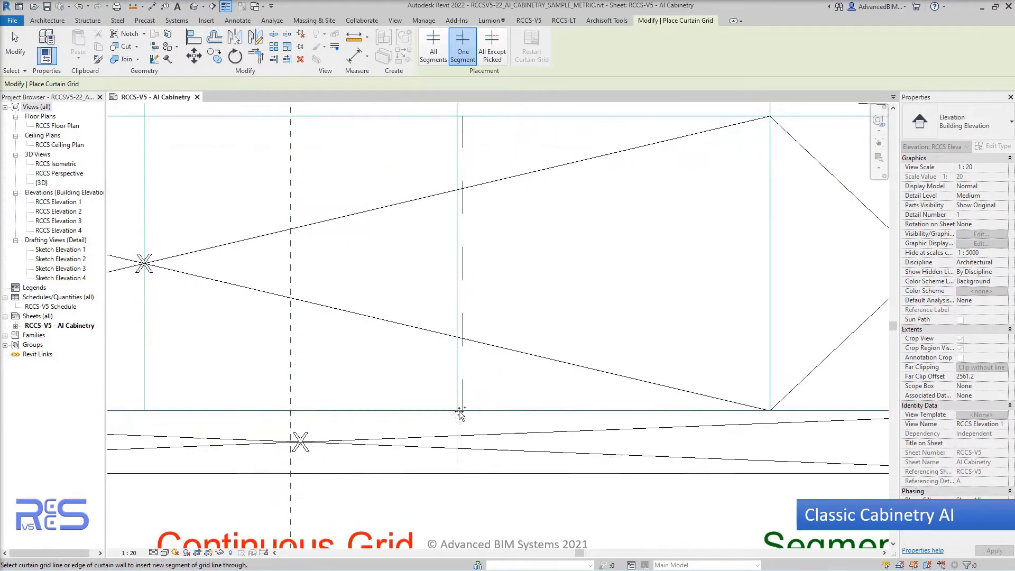
{"action": "scroll", "coordinate": [455, 416], "scroll_direction": "up", "scroll_amount": 3}
{"action": "scroll", "coordinate": [456, 417], "scroll_direction": "up", "scroll_amount": 2}
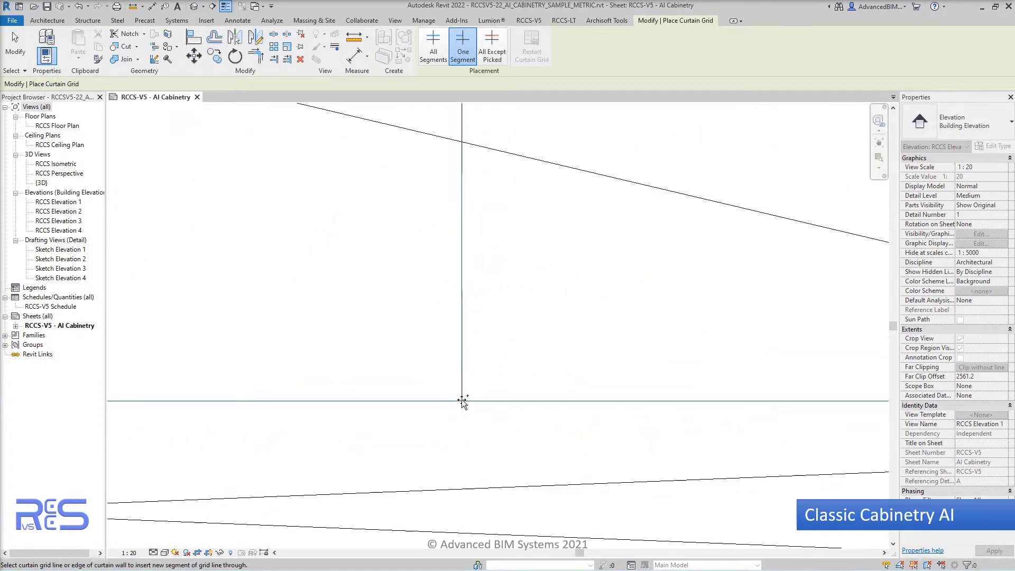
{"action": "left_click", "coordinate": [462, 401]}
{"action": "scroll", "coordinate": [612, 401], "scroll_direction": "down", "scroll_amount": 2}
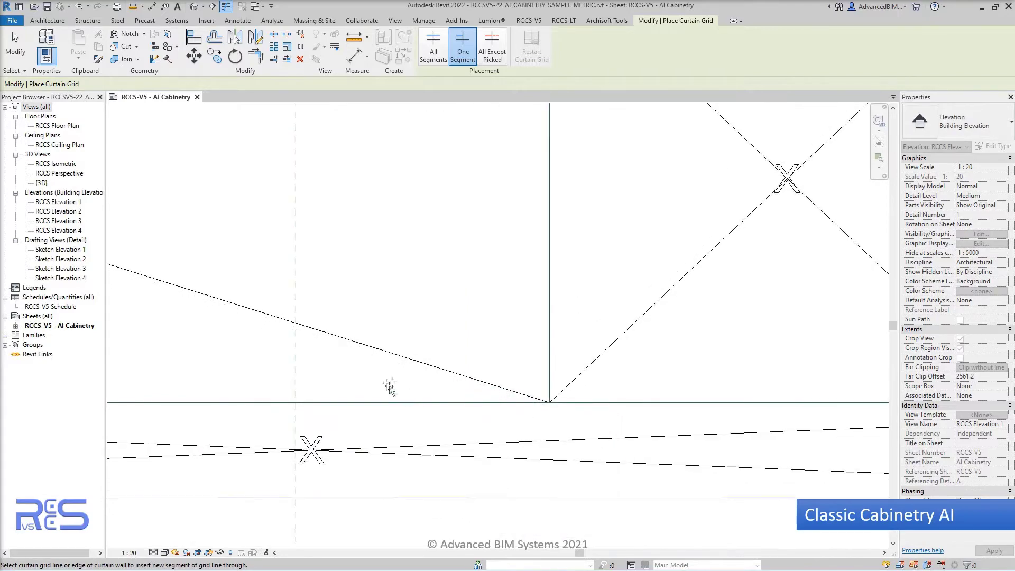
Add one-segment vertical curtain grid lines at the two sketched divisions left of centre in the lower cabinet row
{"action": "middle_click_drag", "start_coordinate": [390, 387], "coordinate": [822, 395]}
{"action": "scroll", "coordinate": [400, 399], "scroll_direction": "up", "scroll_amount": 2}
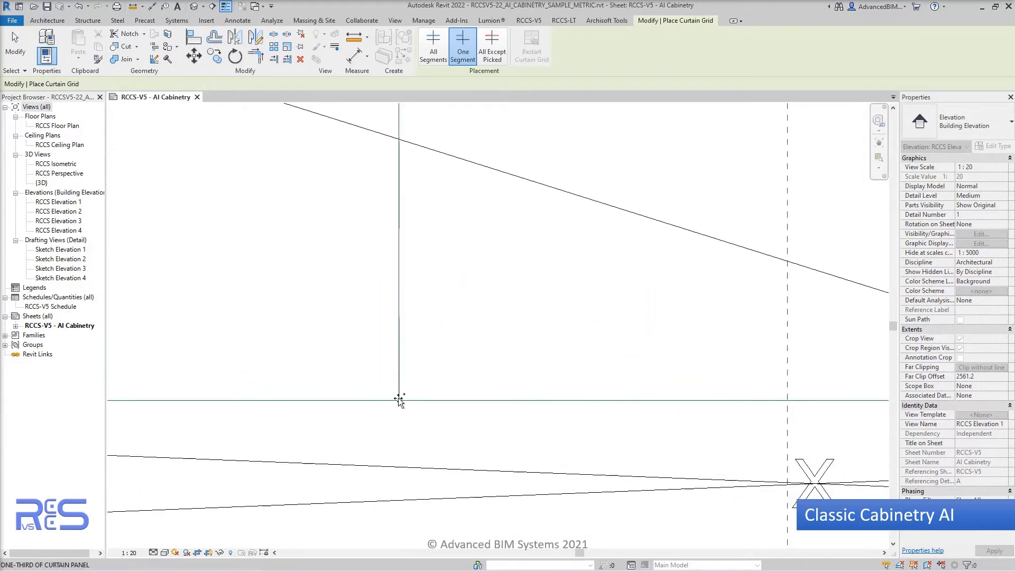
{"action": "left_click", "coordinate": [399, 400]}
{"action": "scroll", "coordinate": [399, 400], "scroll_direction": "down", "scroll_amount": 2}
{"action": "middle_click_drag", "start_coordinate": [262, 368], "coordinate": [624, 390]}
{"action": "scroll", "coordinate": [345, 423], "scroll_direction": "up", "scroll_amount": 2}
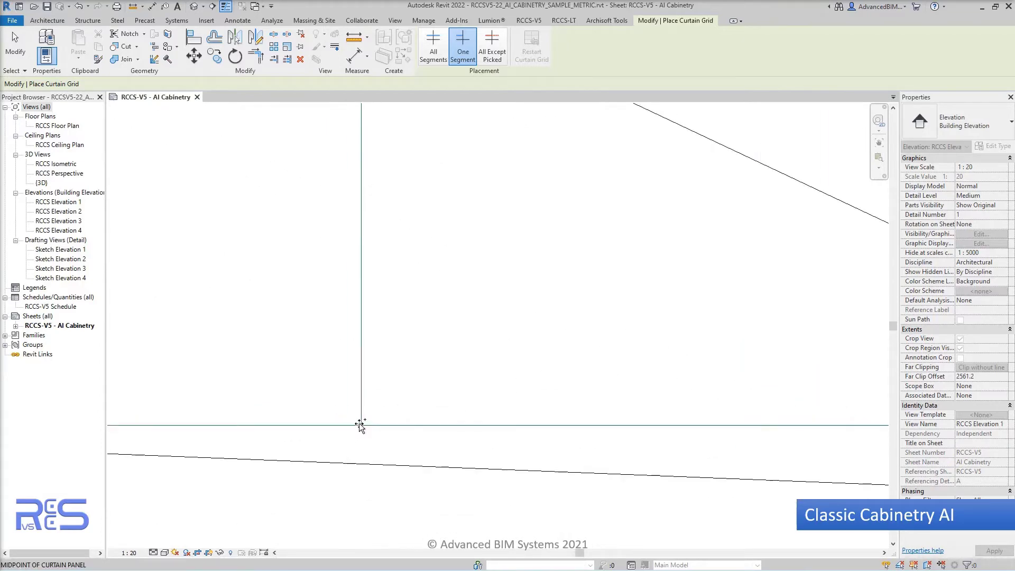
{"action": "scroll", "coordinate": [359, 425], "scroll_direction": "down", "scroll_amount": 2}
{"action": "scroll", "coordinate": [360, 425], "scroll_direction": "down", "scroll_amount": 4}
{"action": "scroll", "coordinate": [418, 370], "scroll_direction": "down", "scroll_amount": 2}
{"action": "scroll", "coordinate": [404, 469], "scroll_direction": "up", "scroll_amount": 2}
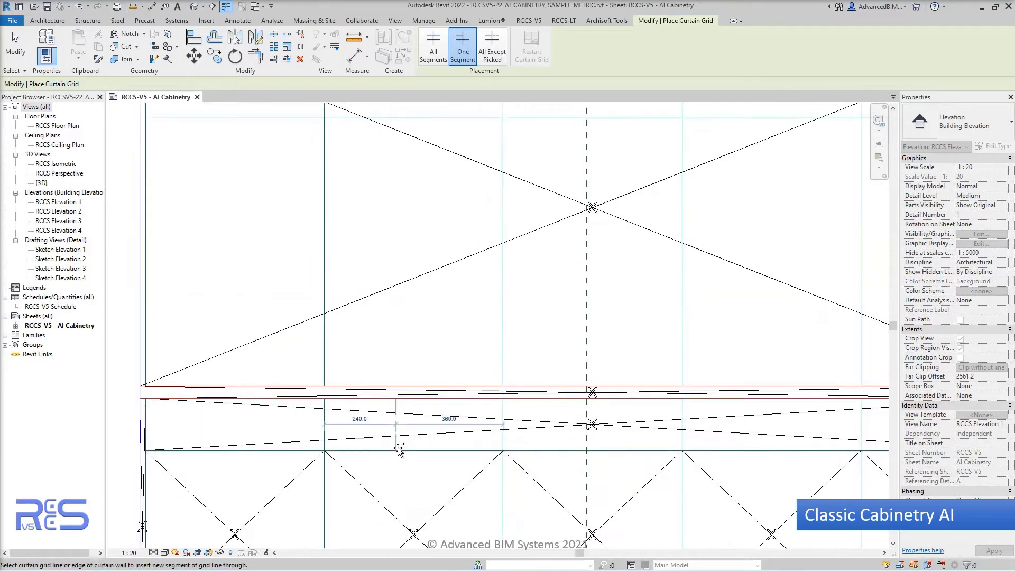
{"action": "key", "text": "Escape"}
{"action": "key", "text": "Escape"}
Add the upper cabinet row segment to the vertical curtain grid line at the wall's left end panel
{"action": "middle_click_drag", "start_coordinate": [266, 331], "coordinate": [325, 376]}
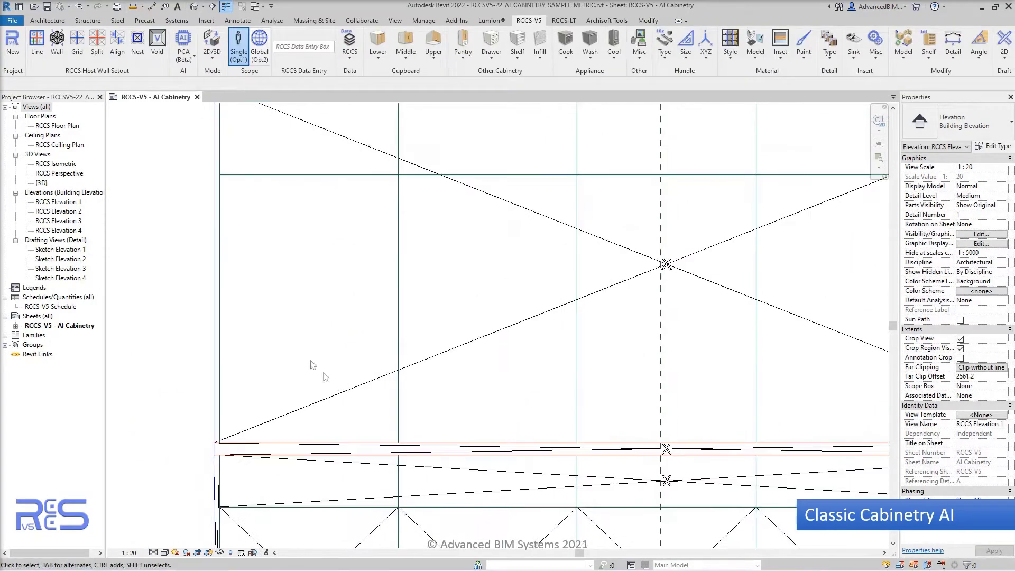
{"action": "left_click", "coordinate": [221, 289]}
{"action": "left_click", "coordinate": [434, 55]}
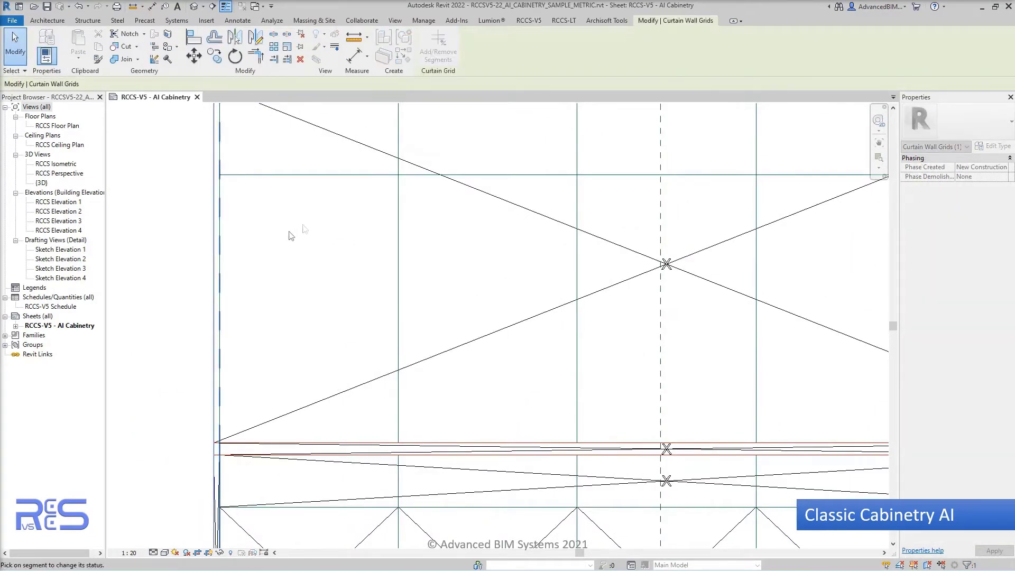
{"action": "key", "text": "Escape"}
{"action": "key", "text": "Escape"}
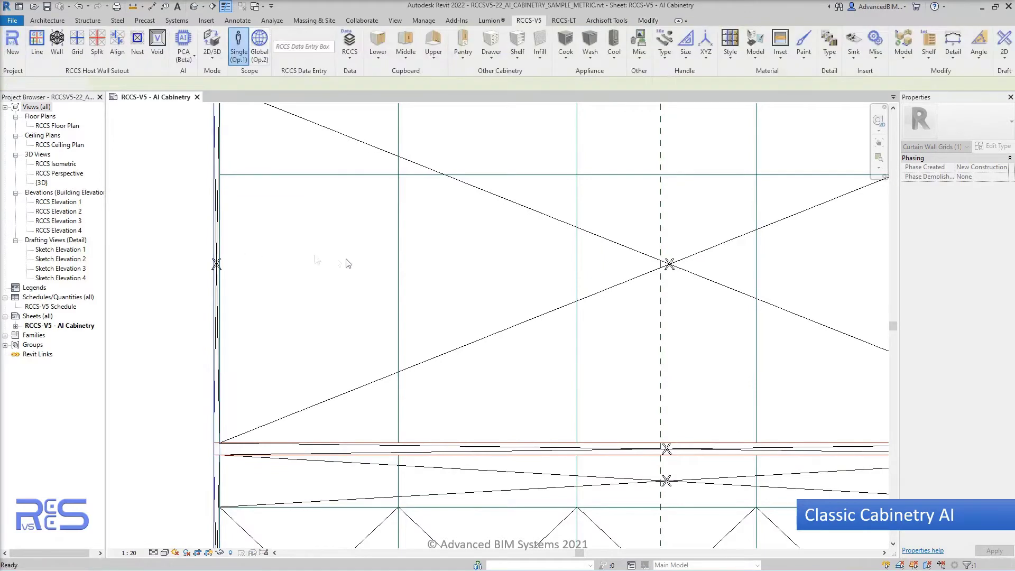
Add the upper cabinet row segment to the vertical curtain grid line at the wall's right end panel
{"action": "middle_click_drag", "start_coordinate": [351, 261], "coordinate": [76, 426]}
{"action": "scroll", "coordinate": [401, 322], "scroll_direction": "up", "scroll_amount": 2}
{"action": "left_click", "coordinate": [460, 310]}
{"action": "left_click", "coordinate": [438, 53]}
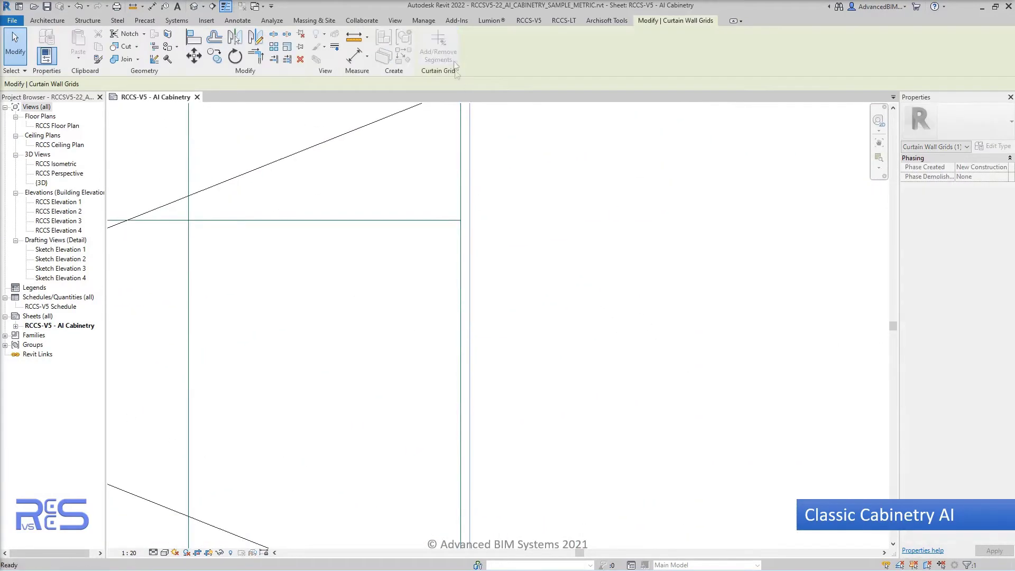
{"action": "key", "text": "Escape"}
{"action": "key", "text": "Escape"}
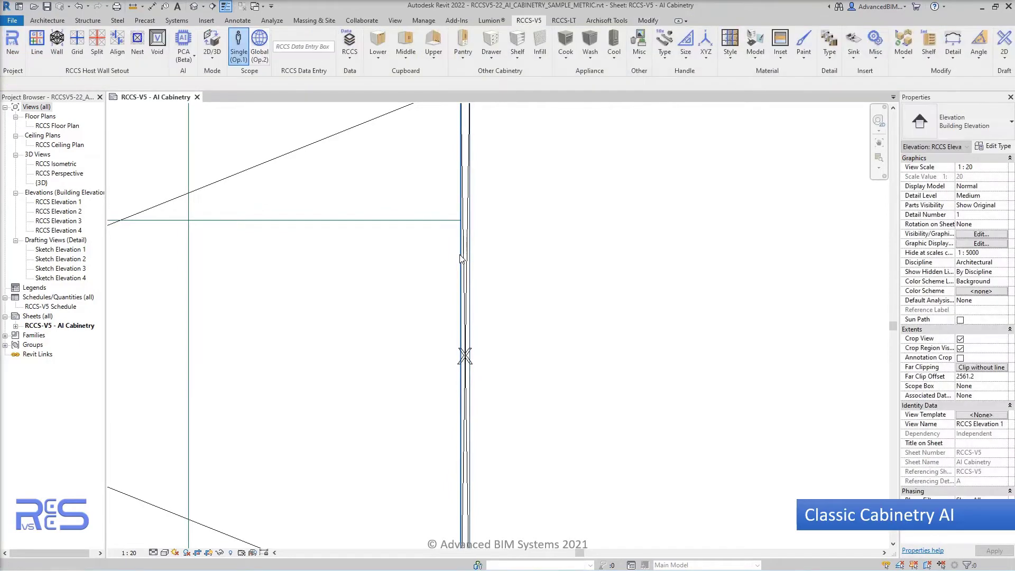
Add a one-segment horizontal curtain grid line along the green sketch line in the upper cabinet row
{"action": "scroll", "coordinate": [462, 254], "scroll_direction": "down", "scroll_amount": 3}
{"action": "middle_click_drag", "start_coordinate": [378, 249], "coordinate": [475, 283]}
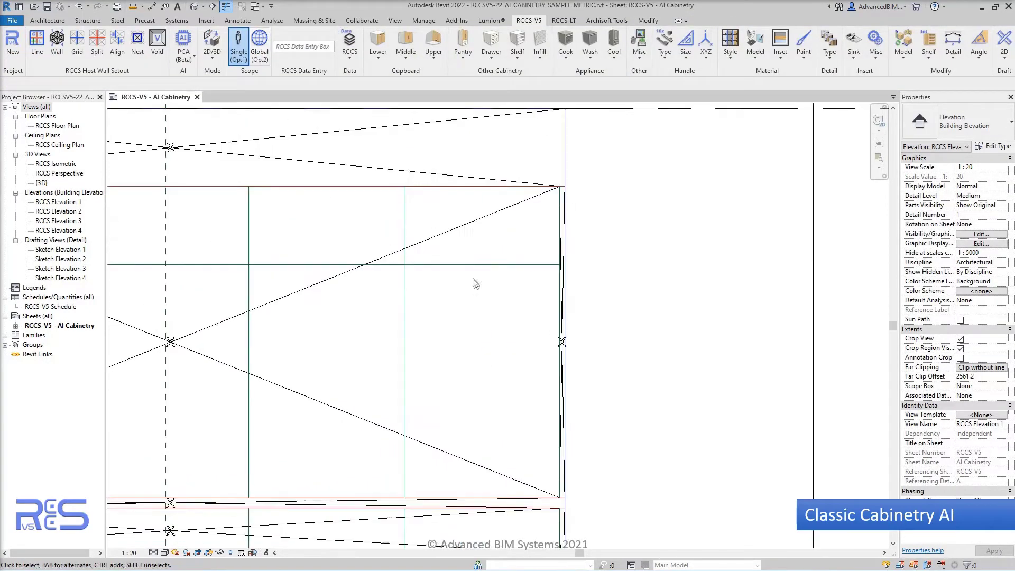
{"action": "left_click", "coordinate": [77, 42]}
{"action": "left_click", "coordinate": [463, 53]}
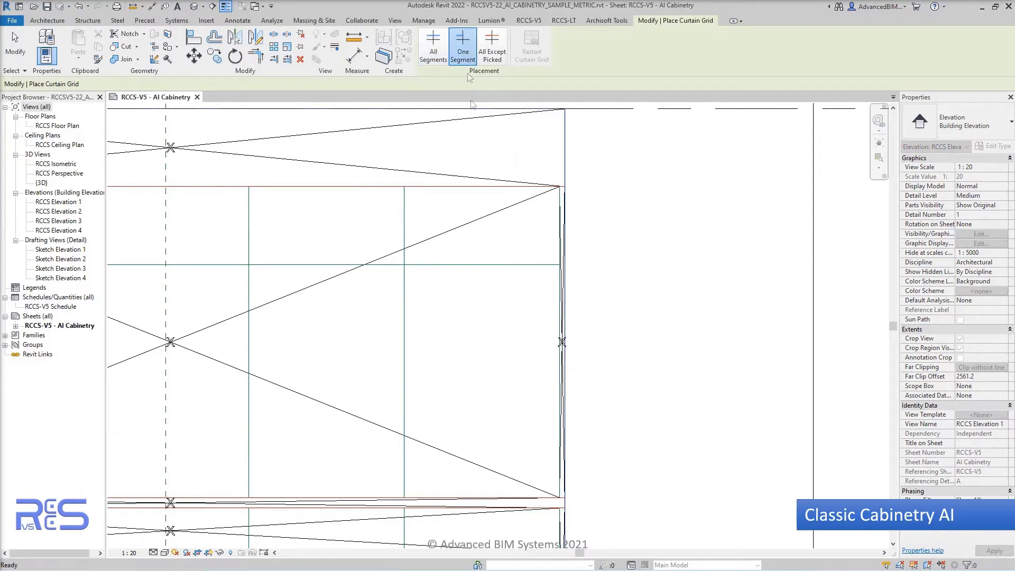
{"action": "scroll", "coordinate": [481, 203], "scroll_direction": "down", "scroll_amount": 1}
{"action": "middle_click_drag", "start_coordinate": [302, 247], "coordinate": [624, 263]}
{"action": "scroll", "coordinate": [296, 274], "scroll_direction": "up", "scroll_amount": 5}
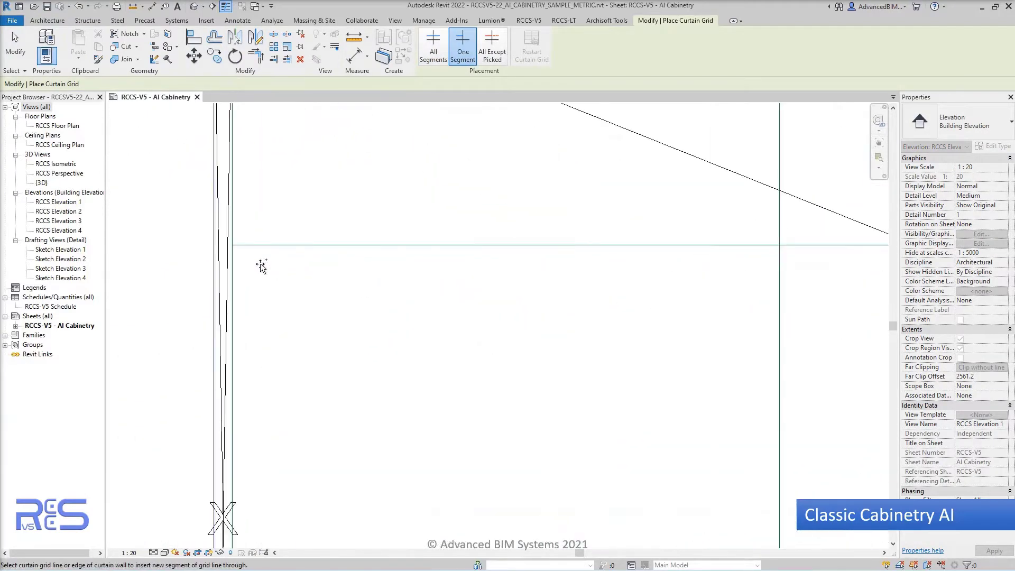
{"action": "left_click", "coordinate": [235, 245]}
{"action": "scroll", "coordinate": [235, 245], "scroll_direction": "down", "scroll_amount": 5}
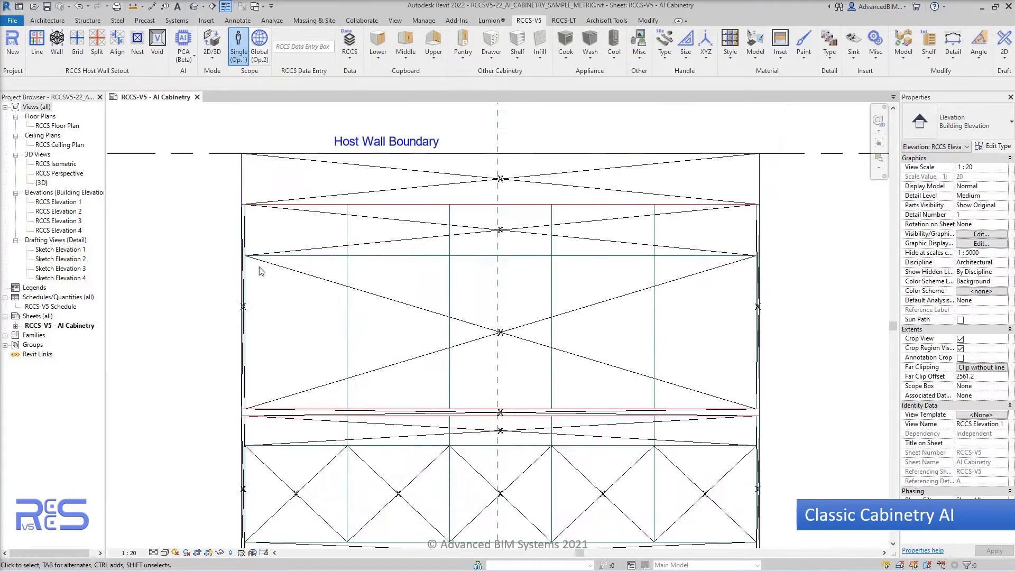
Add segments to the first interior vertical grid line from the left in the tall upper, drawer and short top rows
{"action": "middle_click_drag", "start_coordinate": [360, 325], "coordinate": [317, 290]}
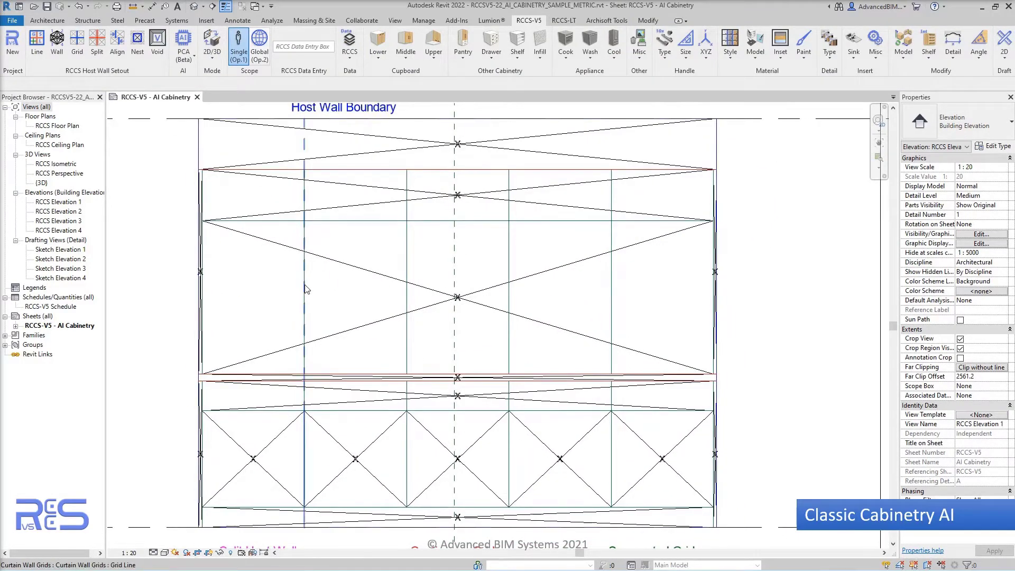
{"action": "left_click", "coordinate": [305, 288]}
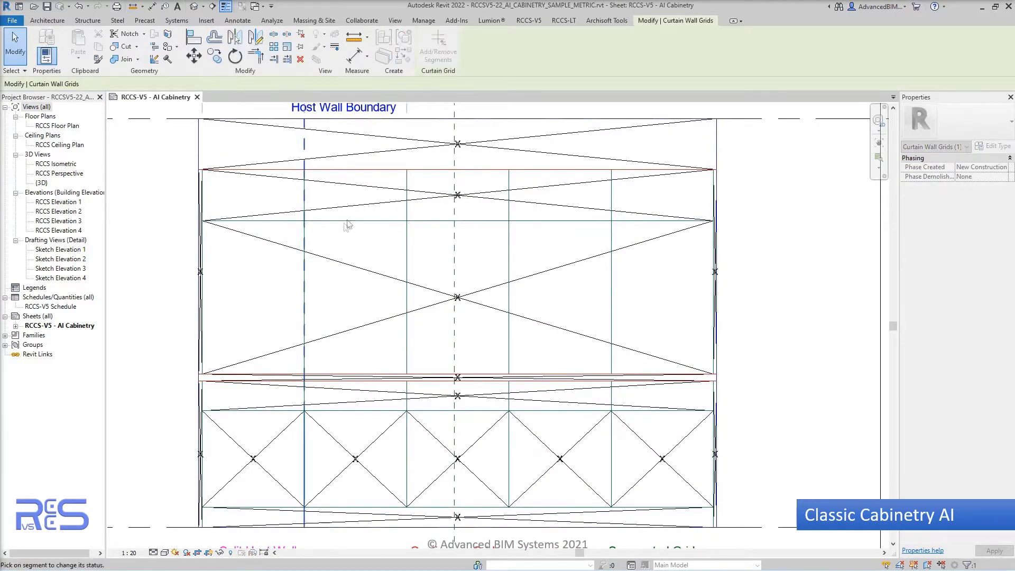
{"action": "left_click", "coordinate": [305, 257]}
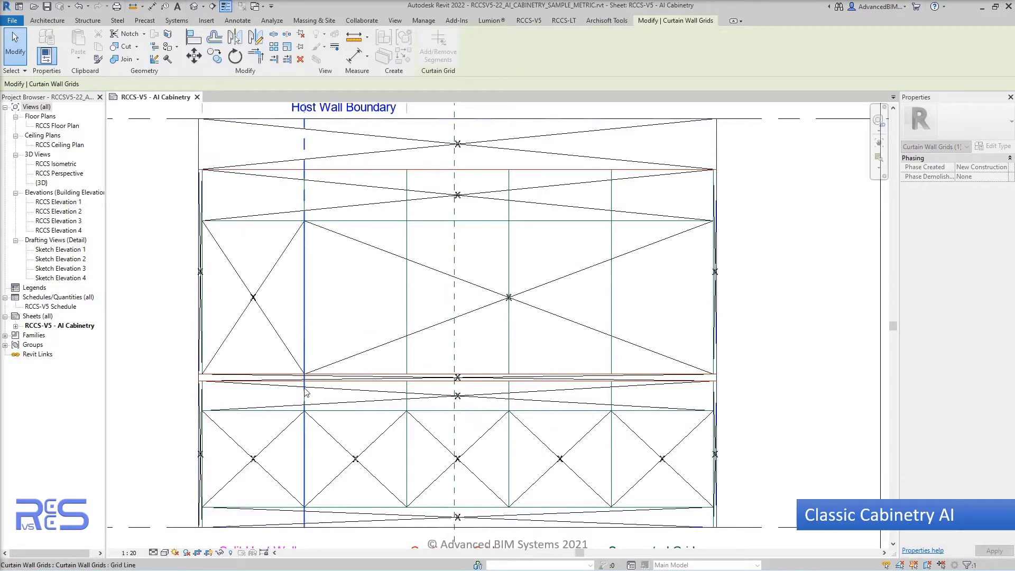
{"action": "left_click", "coordinate": [304, 388]}
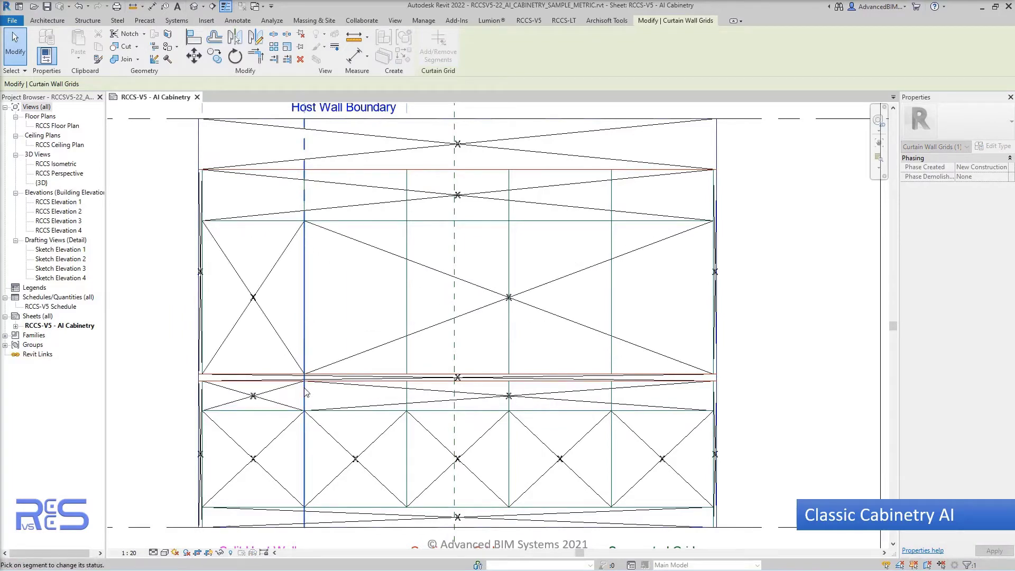
{"action": "left_click", "coordinate": [307, 193]}
{"action": "key", "text": "Escape"}
{"action": "key", "text": "Escape"}
Add segments to the second interior vertical grid line from the left in the short top, tall upper and drawer rows
{"action": "left_click", "coordinate": [407, 197]}
{"action": "left_click", "coordinate": [438, 45]}
{"action": "left_click", "coordinate": [408, 205]}
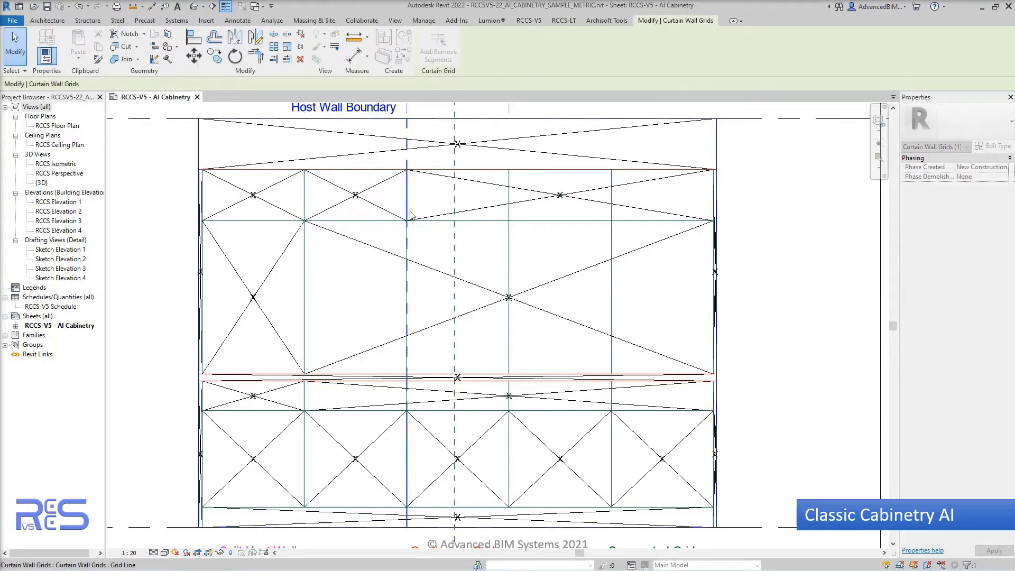
{"action": "left_click", "coordinate": [407, 246]}
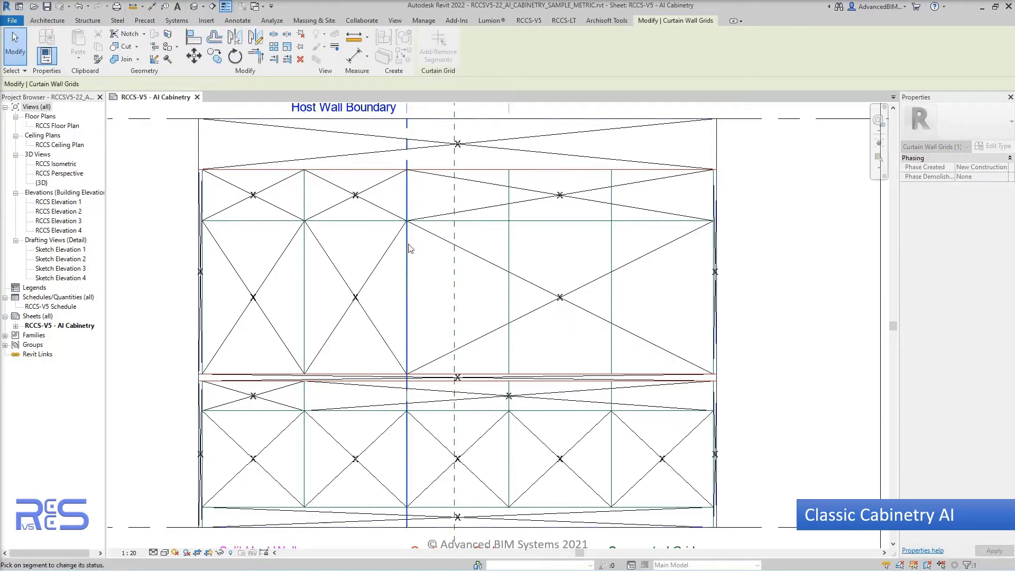
{"action": "left_click", "coordinate": [408, 391]}
{"action": "key", "text": "Escape"}
{"action": "key", "text": "Escape"}
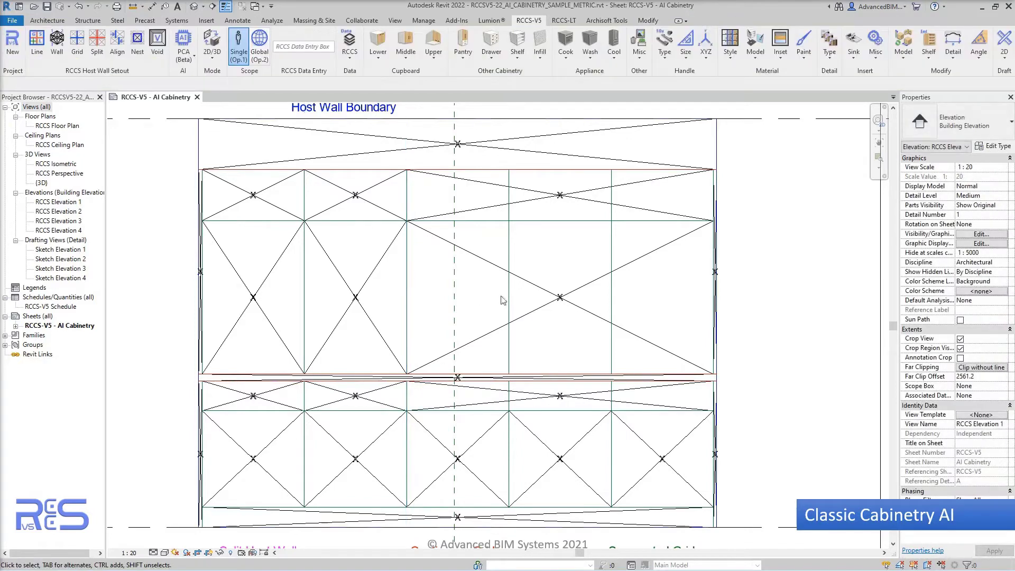
Add segments to the third interior vertical grid line from the left in the short top, tall upper and drawer rows
{"action": "left_click", "coordinate": [509, 301]}
{"action": "left_click", "coordinate": [438, 48]}
{"action": "left_click", "coordinate": [510, 197]}
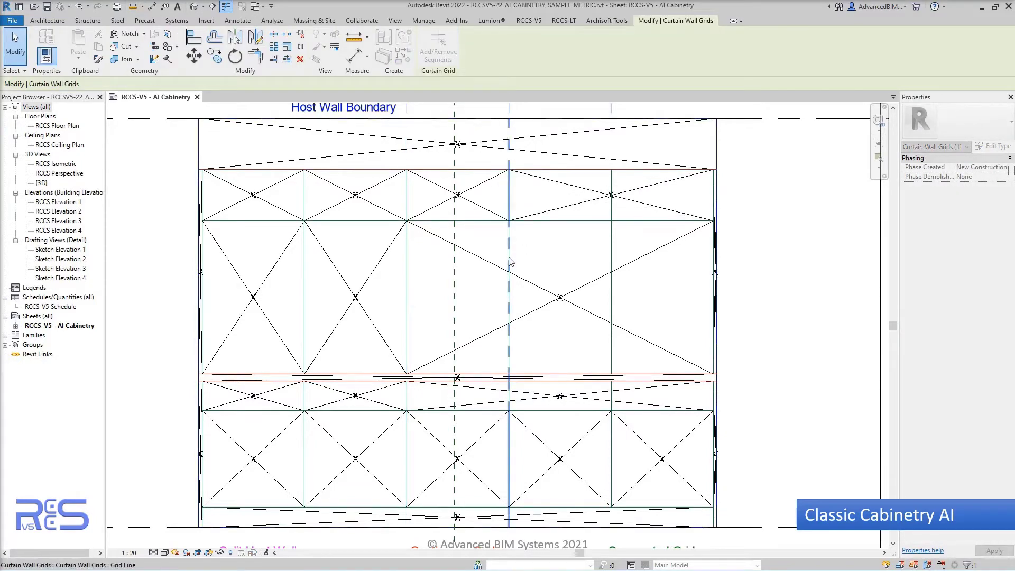
{"action": "left_click", "coordinate": [510, 267]}
{"action": "left_click", "coordinate": [509, 392]}
{"action": "key", "text": "Escape"}
{"action": "key", "text": "Escape"}
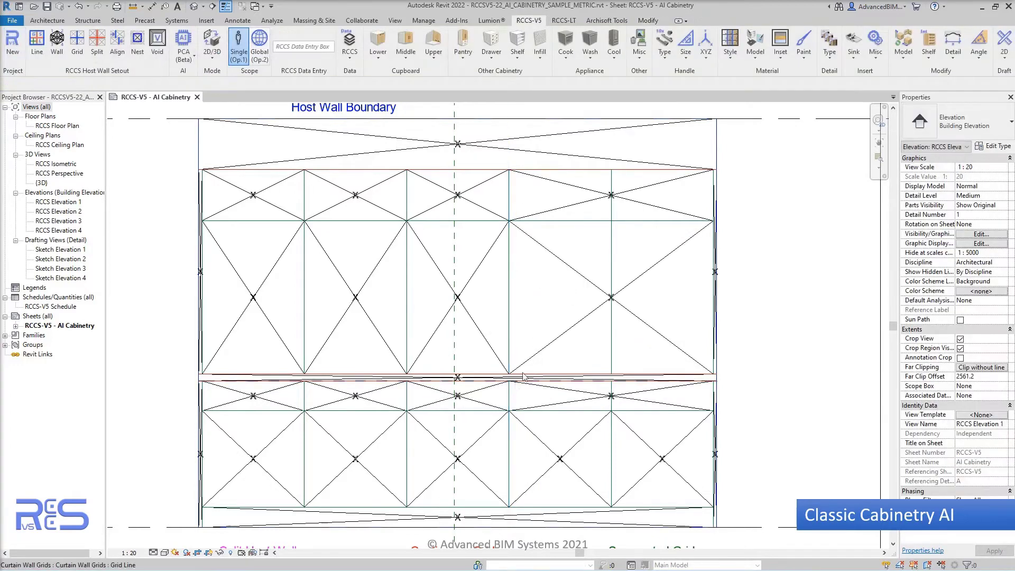
Add segments to the fourth interior vertical grid line from the left in the short top, tall upper and drawer rows
{"action": "left_click", "coordinate": [612, 328]}
{"action": "left_click", "coordinate": [439, 47]}
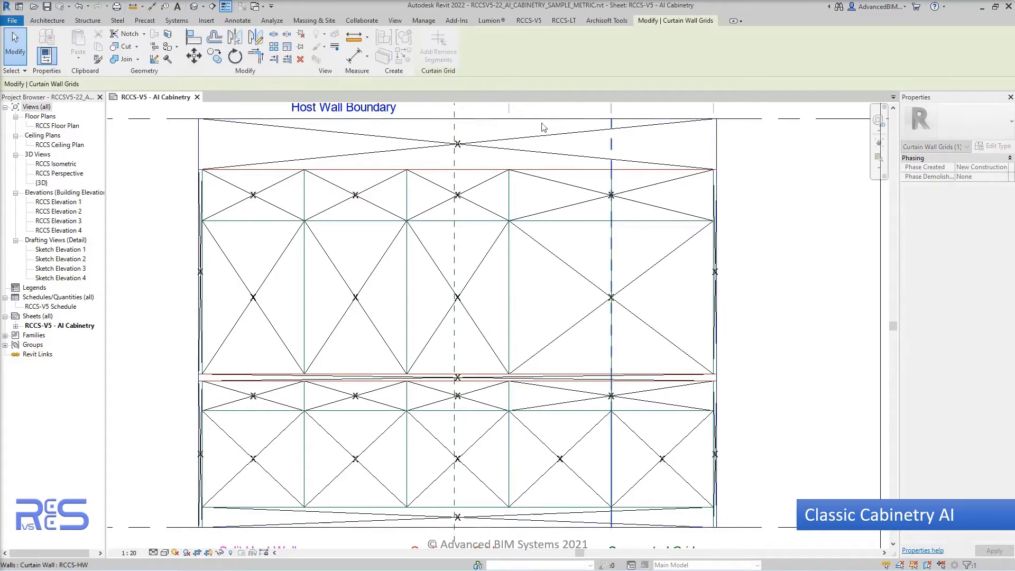
{"action": "left_click", "coordinate": [612, 180]}
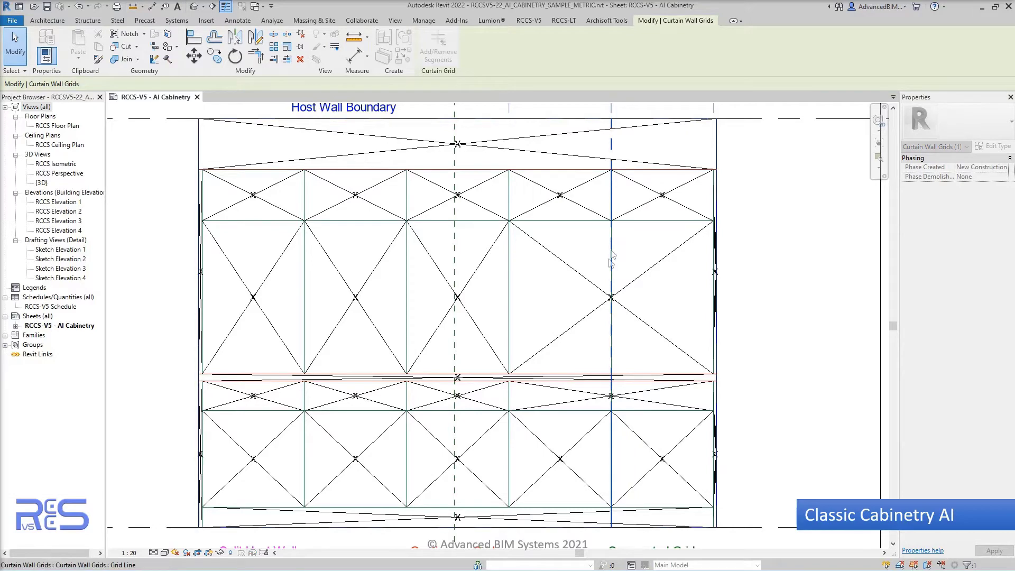
{"action": "left_click", "coordinate": [610, 265]}
{"action": "left_click", "coordinate": [612, 394]}
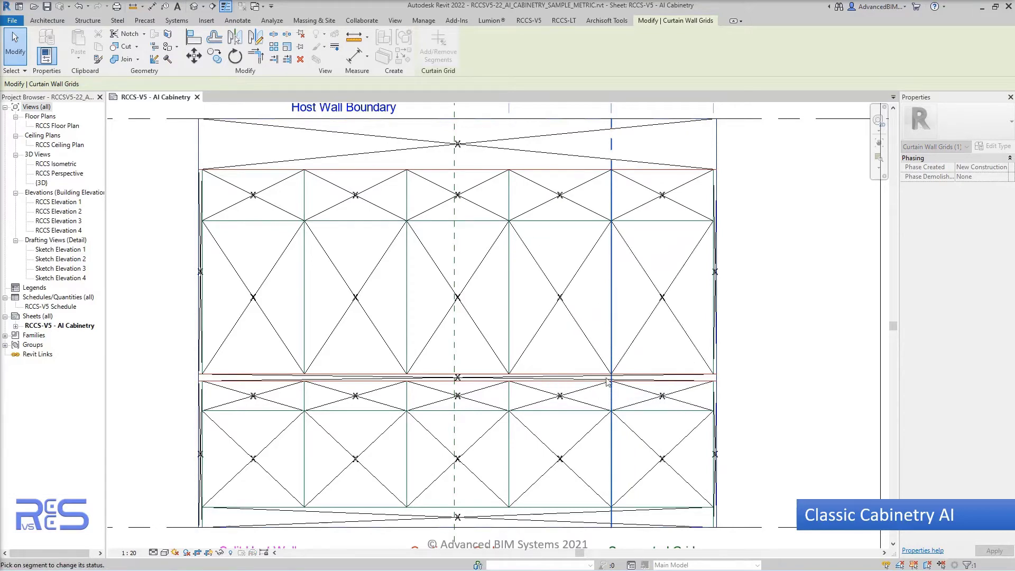
{"action": "key", "text": "Escape"}
{"action": "key", "text": "Escape"}
Activate the RCCS Isometric viewport and generate PCA Classic Cabinetry on the host wall with the Global (Op.2) scope
{"action": "key", "text": "z"}
{"action": "key", "text": "f"}
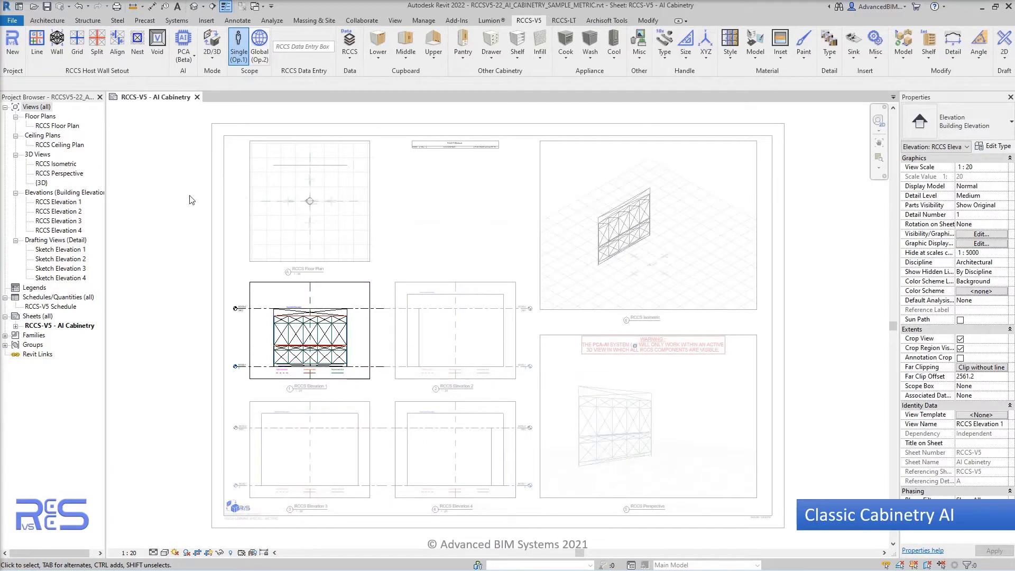
{"action": "double_click", "coordinate": [191, 200]}
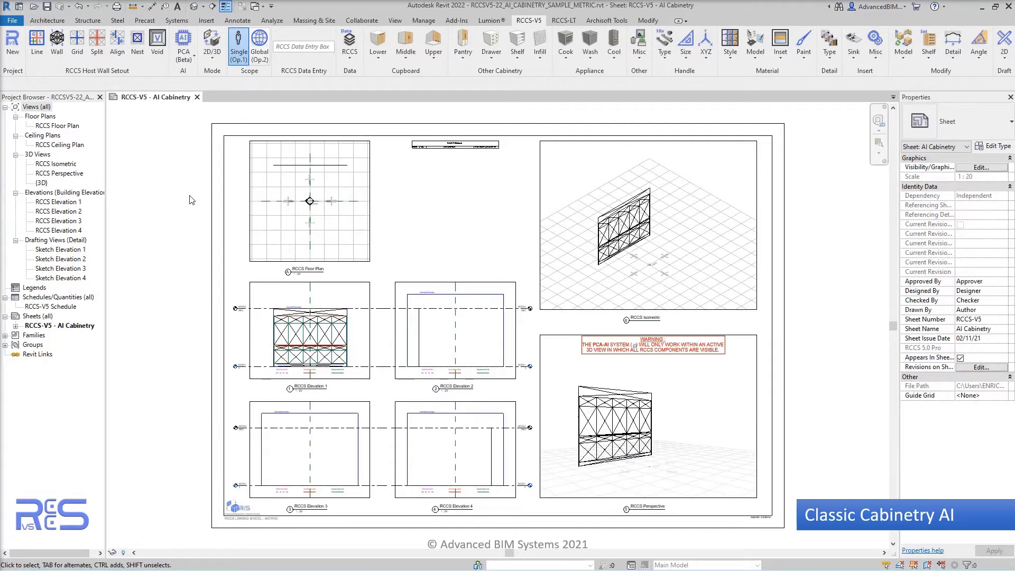
{"action": "double_click", "coordinate": [560, 183]}
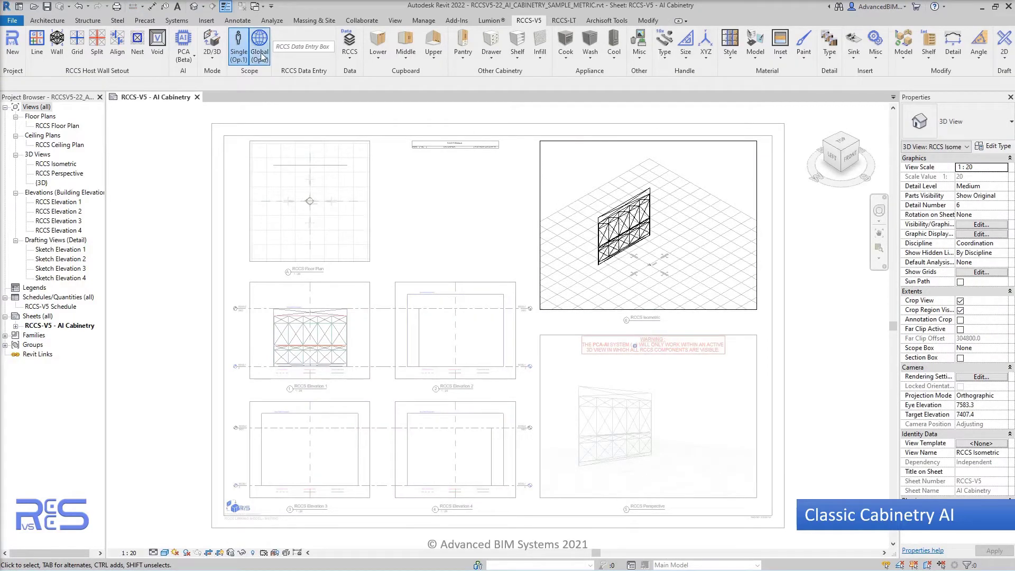
{"action": "left_click", "coordinate": [184, 53]}
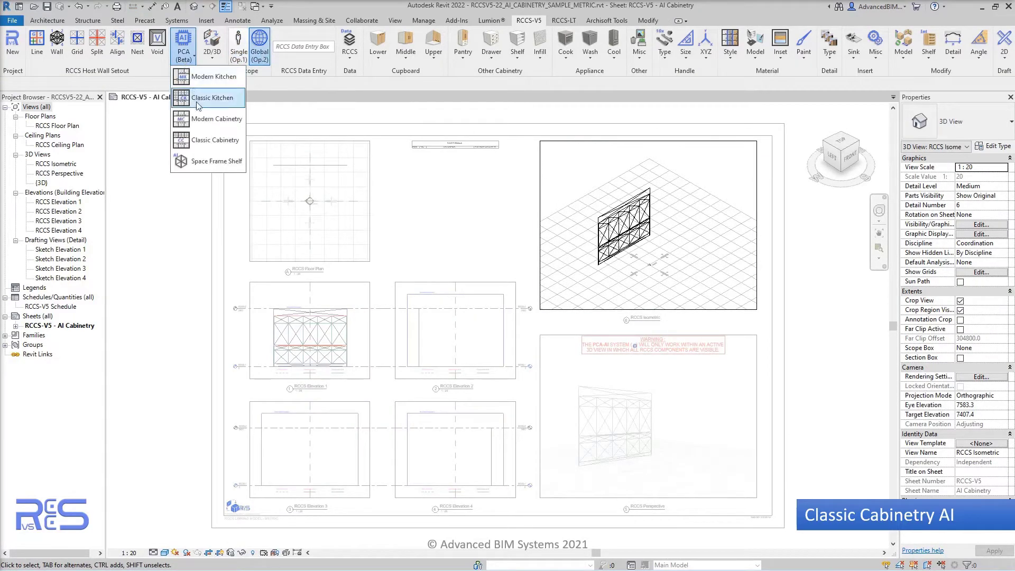
{"action": "left_click", "coordinate": [214, 141]}
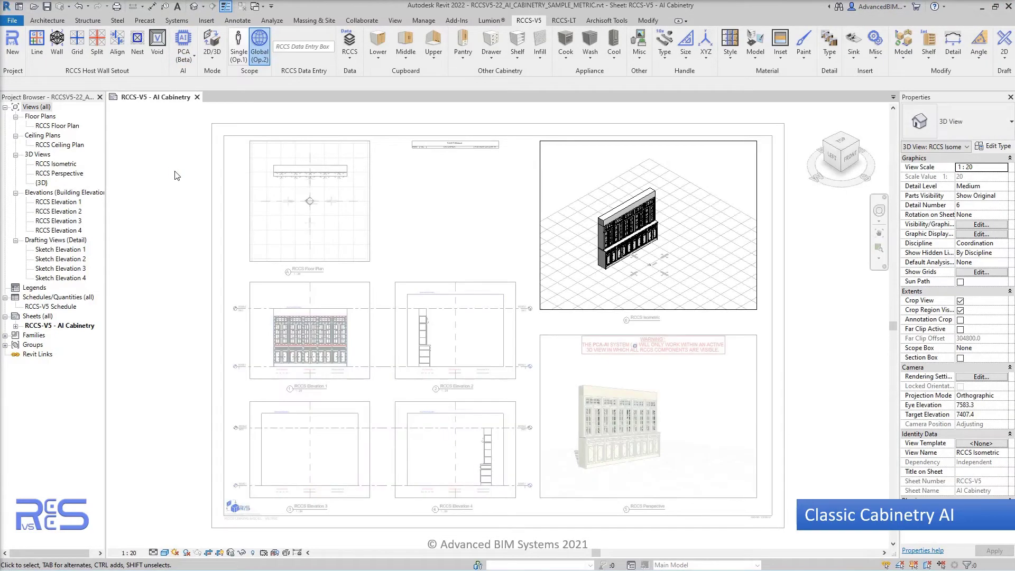
Examine the generated cabinetry in the front elevation and the default 3D view, including the worktop, door panels and handles
{"action": "scroll", "coordinate": [310, 352], "scroll_direction": "up", "scroll_amount": 8}
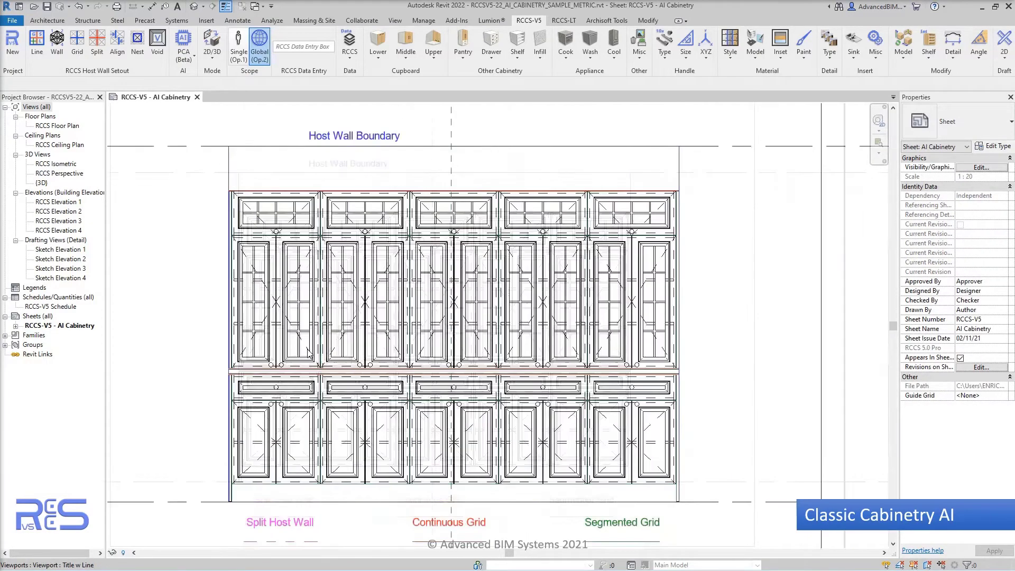
{"action": "middle_click_drag", "start_coordinate": [414, 311], "coordinate": [369, 301]}
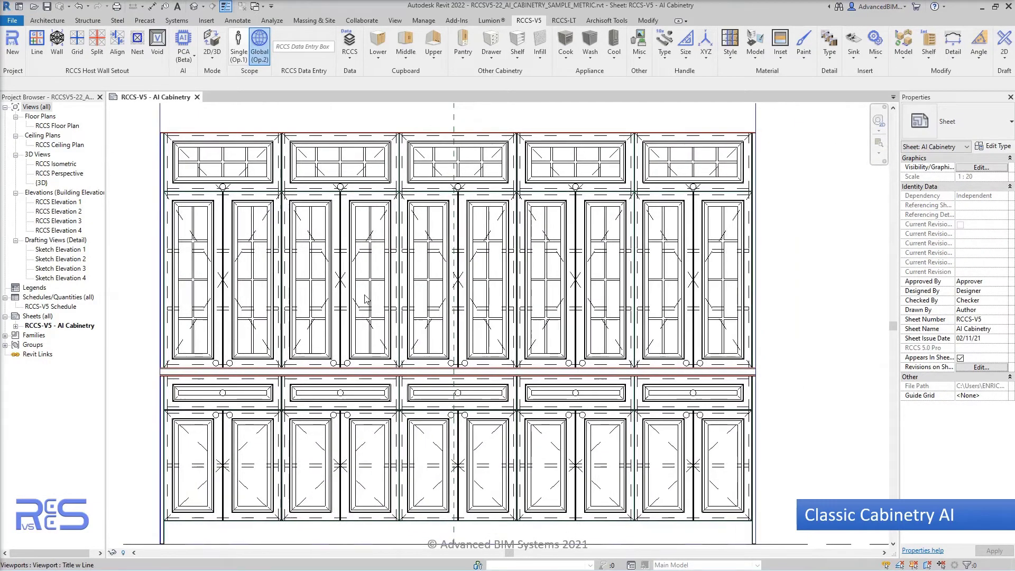
{"action": "left_click", "coordinate": [211, 6]}
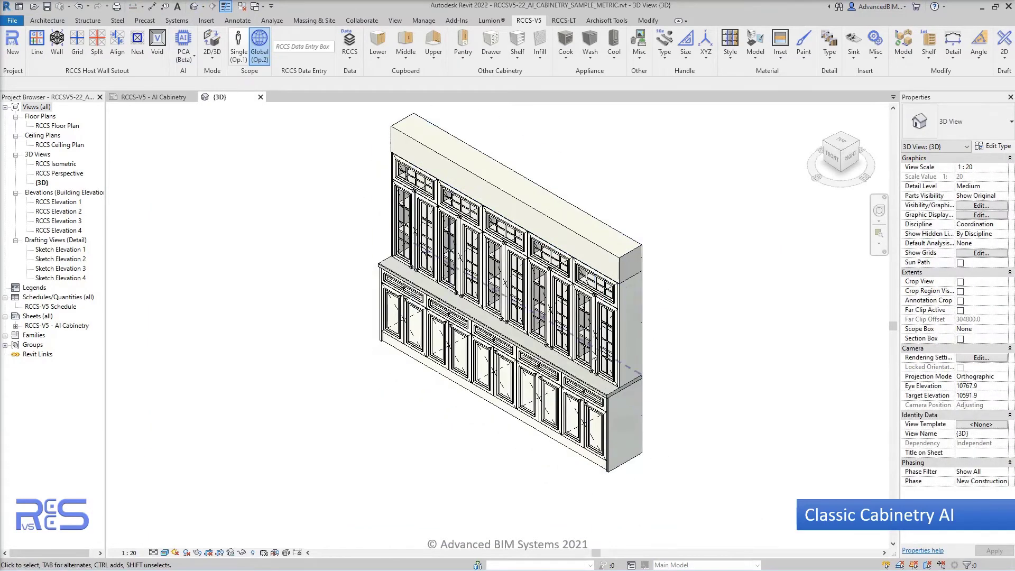
{"action": "scroll", "coordinate": [587, 418], "scroll_direction": "up", "scroll_amount": 6}
{"action": "scroll", "coordinate": [688, 328], "scroll_direction": "down", "scroll_amount": 3}
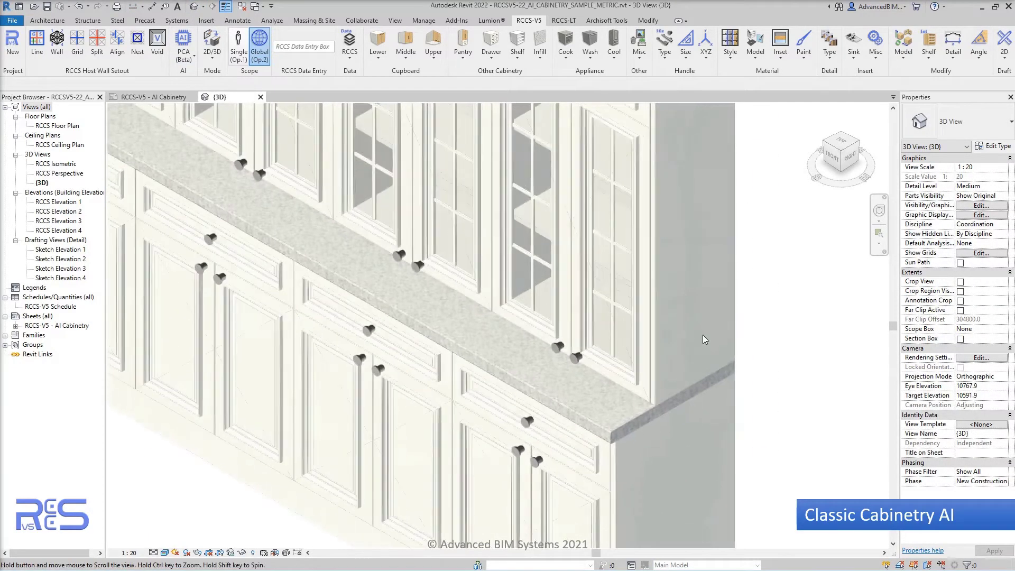
{"action": "scroll", "coordinate": [651, 428], "scroll_direction": "up", "scroll_amount": 4}
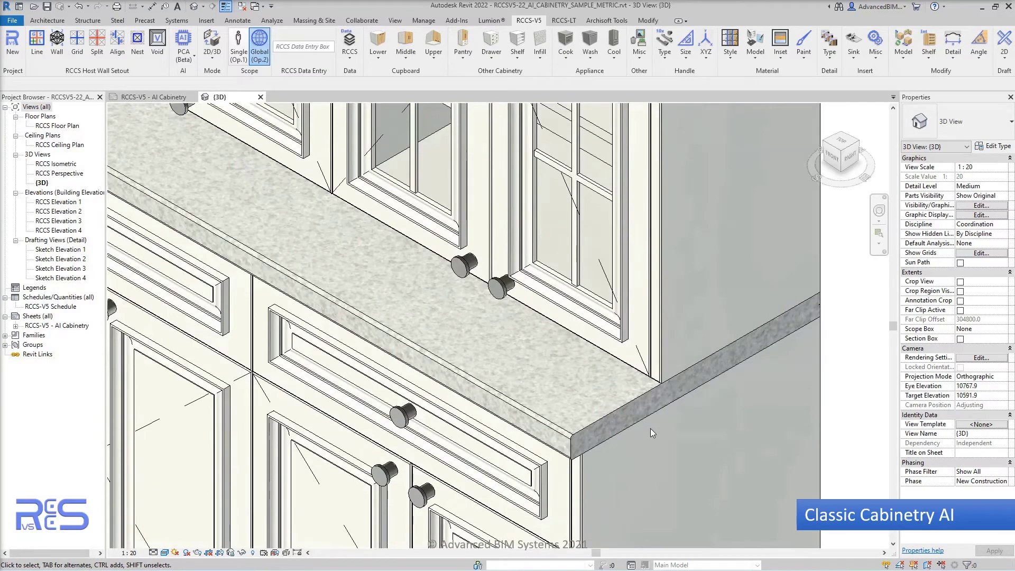
{"action": "scroll", "coordinate": [651, 429], "scroll_direction": "down", "scroll_amount": 7}
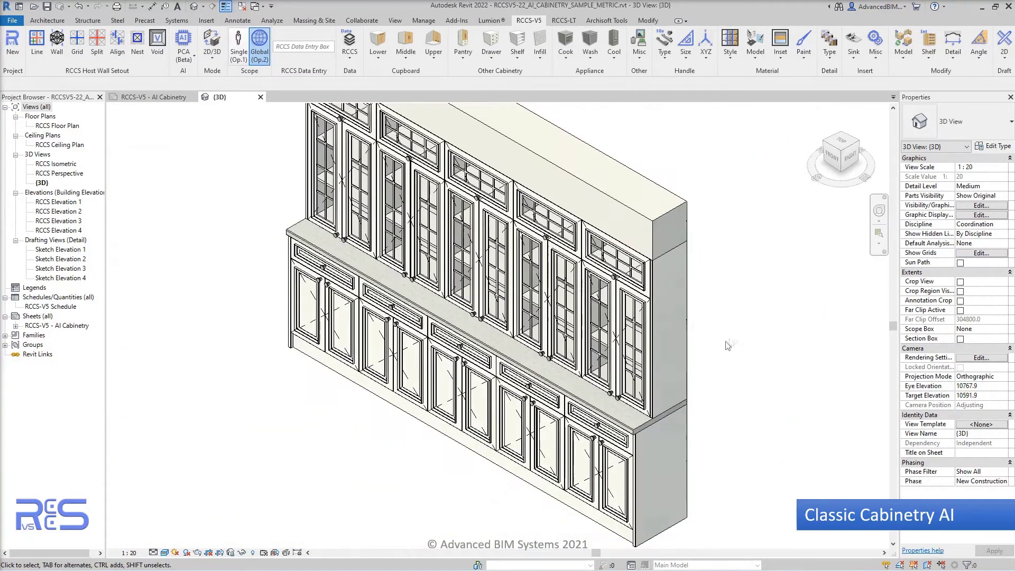
{"action": "middle_click_drag", "start_coordinate": [742, 339], "coordinate": [737, 371]}
Apply the Wood/Finish 2 Mix material style to all the cabinetry
{"action": "left_click", "coordinate": [731, 57]}
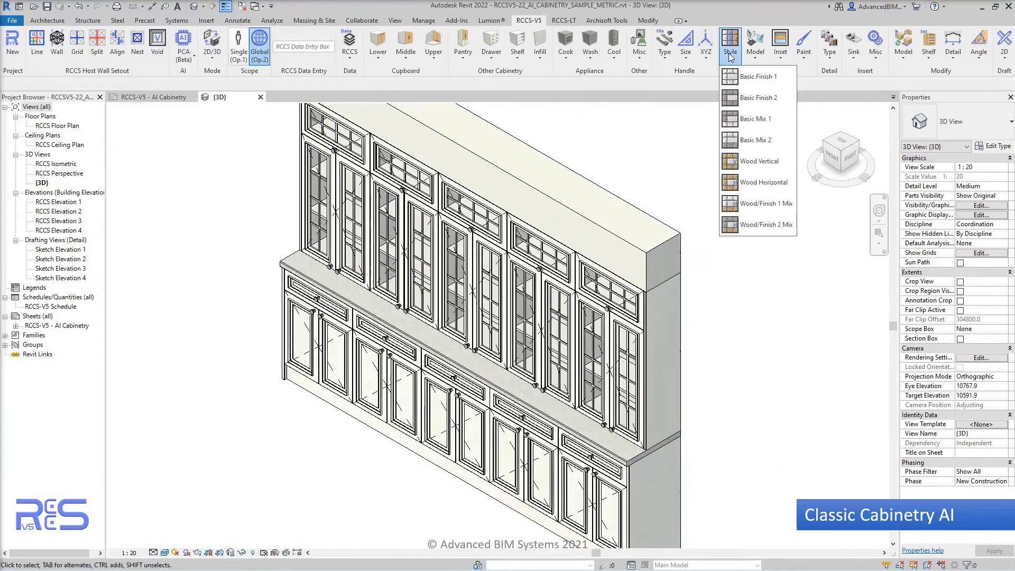
{"action": "left_click", "coordinate": [778, 230]}
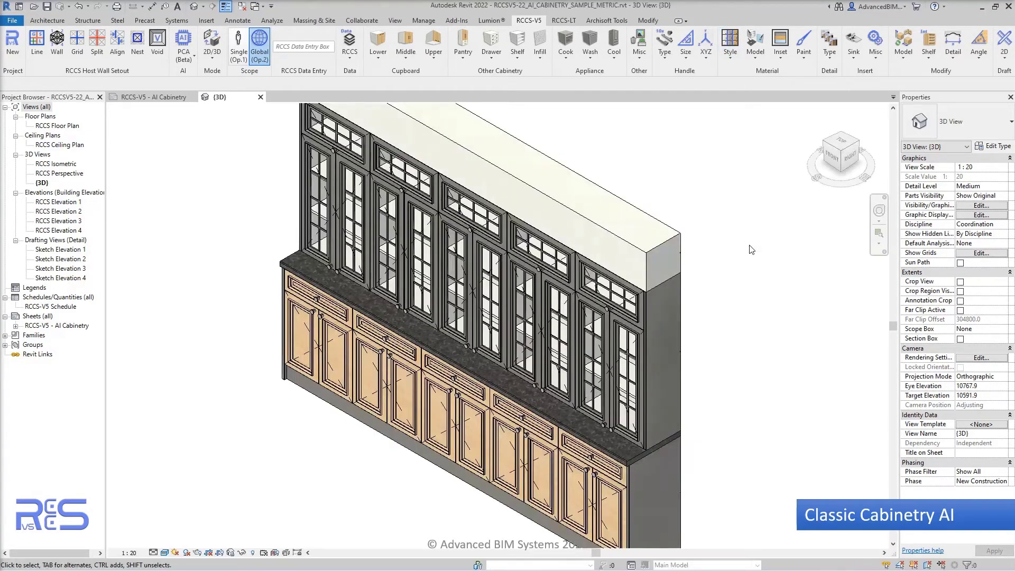
Inspect the restyled cabinetry in 3D, checking the drawer fronts, knobs, dark worktop and glazed upper doors from several angles
{"action": "middle_click_drag", "start_coordinate": [747, 369], "coordinate": [765, 315], "text": "shift"}
{"action": "scroll", "coordinate": [637, 454], "scroll_direction": "up", "scroll_amount": 6}
{"action": "scroll", "coordinate": [637, 454], "scroll_direction": "up", "scroll_amount": 3}
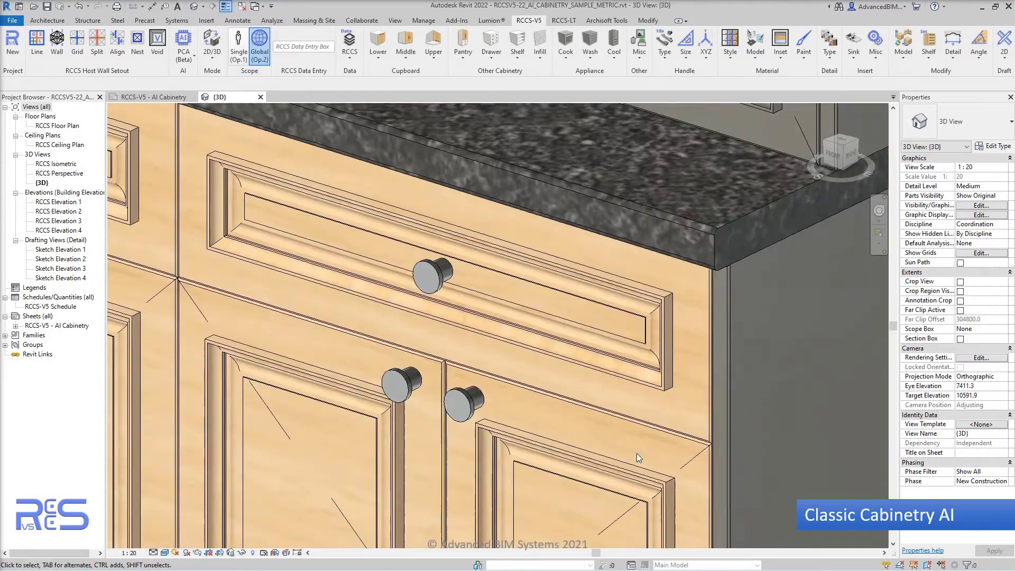
{"action": "scroll", "coordinate": [618, 399], "scroll_direction": "up", "scroll_amount": 3}
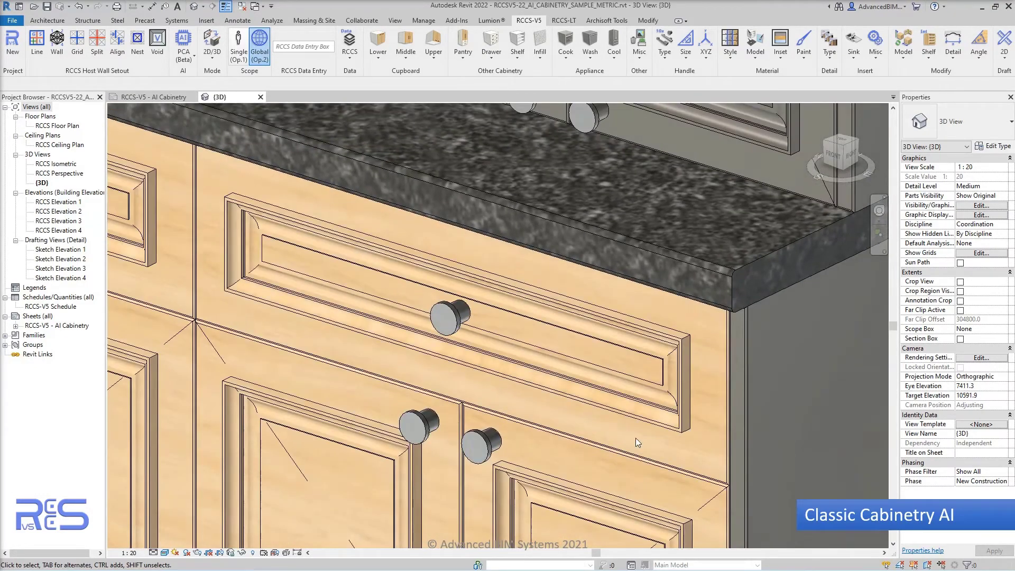
{"action": "scroll", "coordinate": [636, 437], "scroll_direction": "down", "scroll_amount": 6}
{"action": "scroll", "coordinate": [613, 397], "scroll_direction": "up", "scroll_amount": 5}
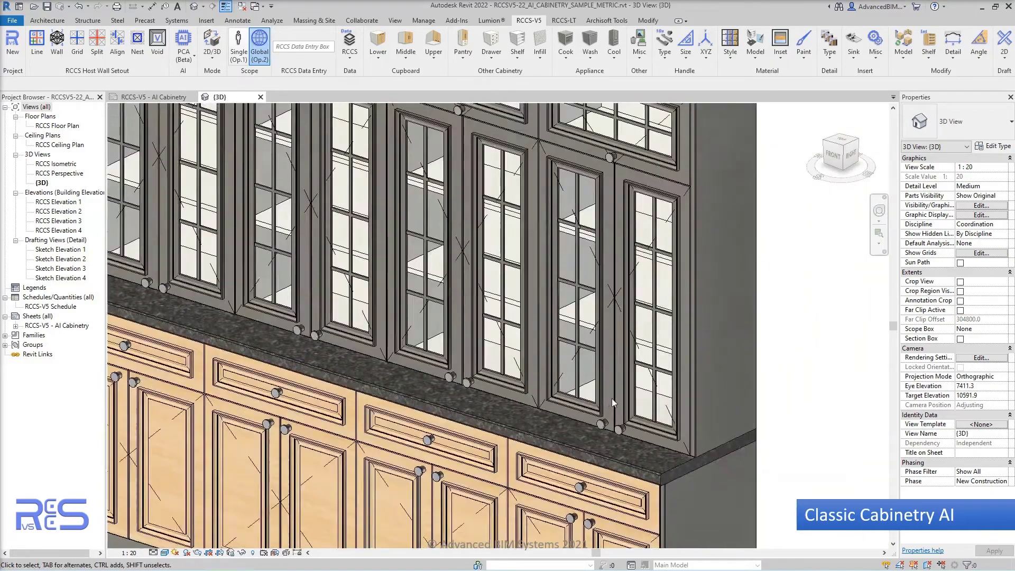
{"action": "scroll", "coordinate": [613, 397], "scroll_direction": "up", "scroll_amount": 3}
{"action": "scroll", "coordinate": [616, 406], "scroll_direction": "up", "scroll_amount": 4}
{"action": "scroll", "coordinate": [616, 406], "scroll_direction": "up", "scroll_amount": 3}
{"action": "middle_click_drag", "start_coordinate": [617, 406], "coordinate": [634, 396], "text": "shift"}
{"action": "scroll", "coordinate": [633, 396], "scroll_direction": "down", "scroll_amount": 4}
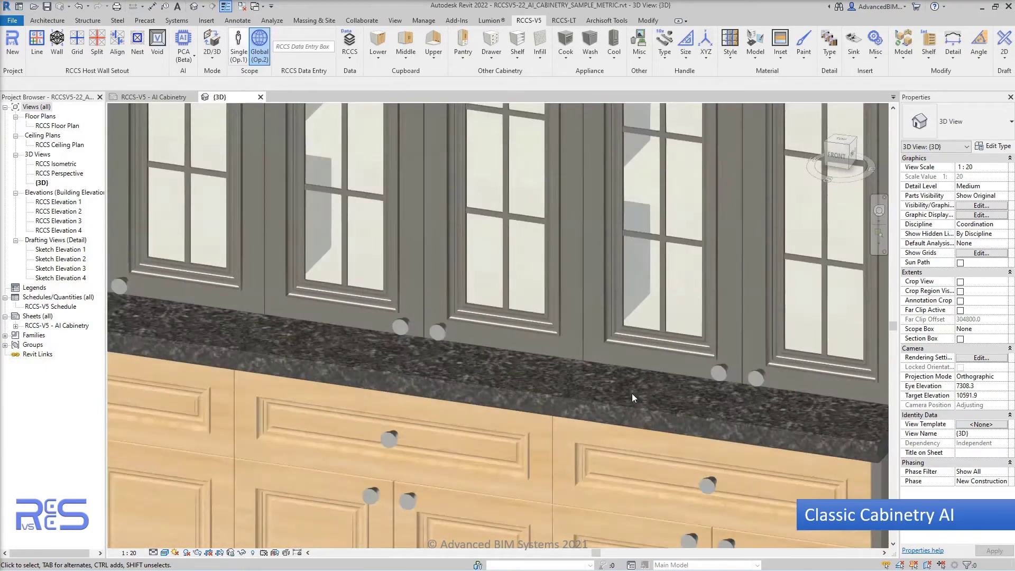
{"action": "scroll", "coordinate": [631, 392], "scroll_direction": "down", "scroll_amount": 6}
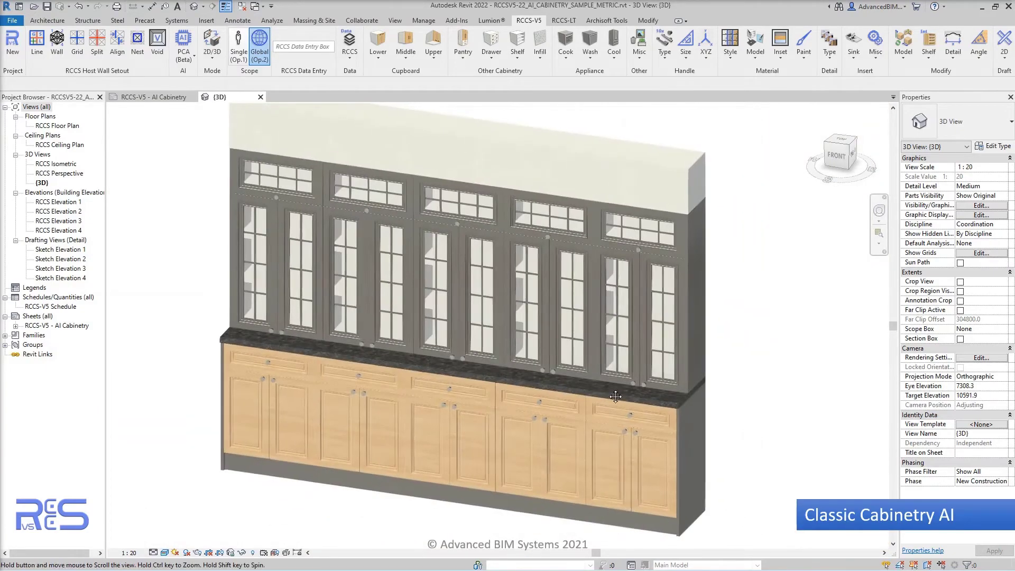
Change the material style of all the cabinetry to Wood Vertical
{"action": "left_click", "coordinate": [732, 57]}
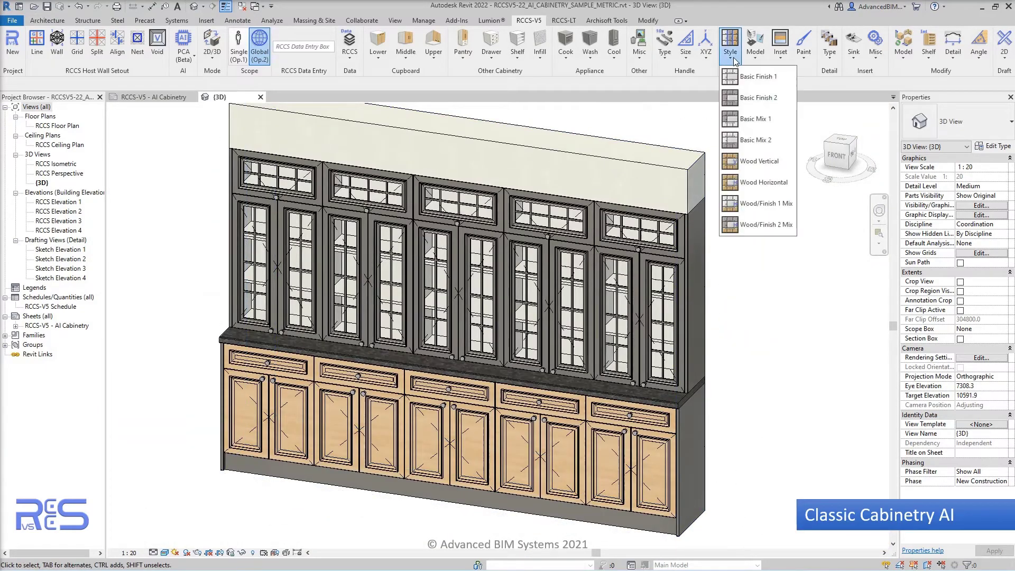
{"action": "left_click", "coordinate": [762, 163]}
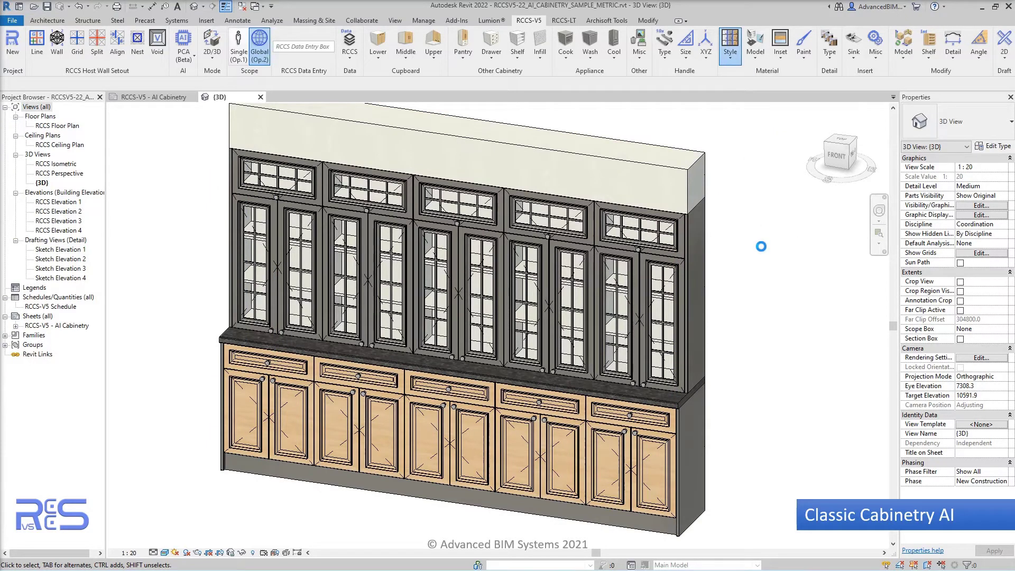